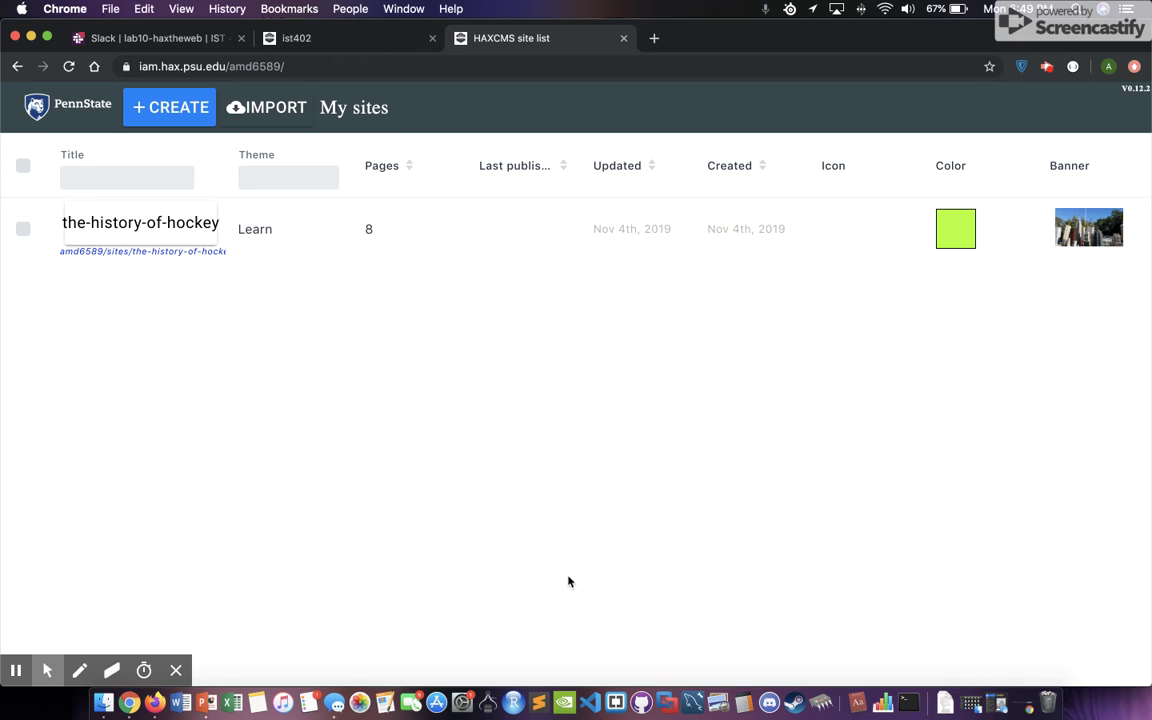
Step: Open the the-history-of-hockey site from the site list and dismiss the login notice
click(170, 258)
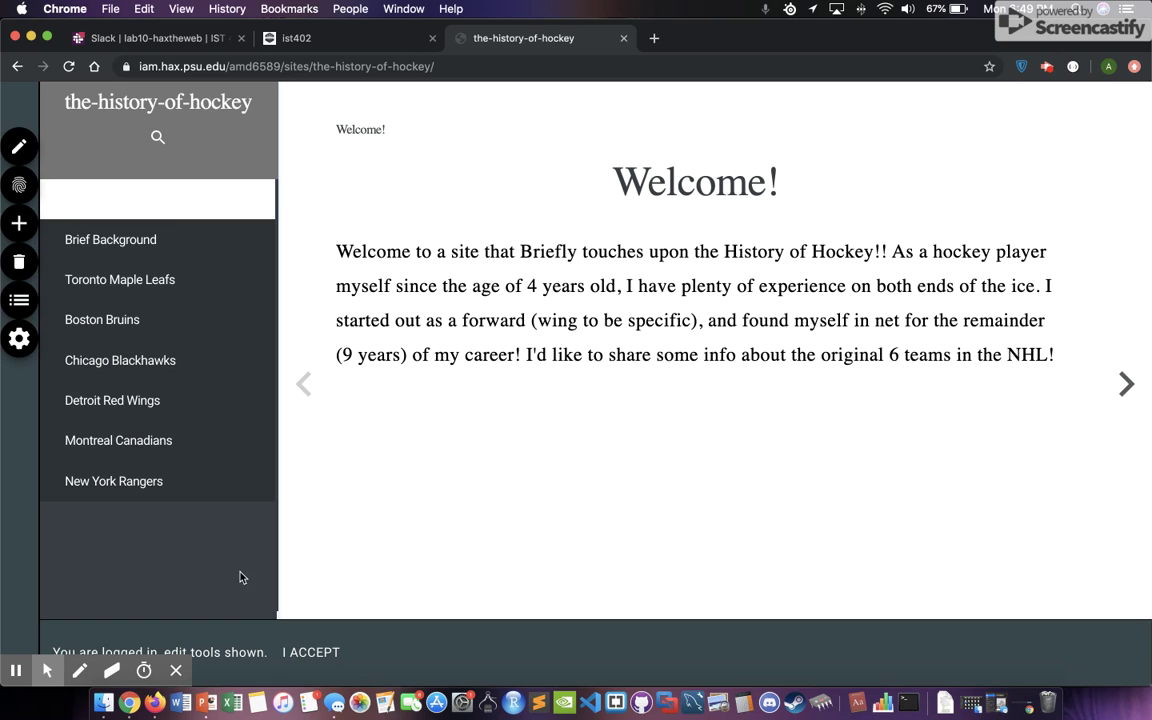
click(312, 652)
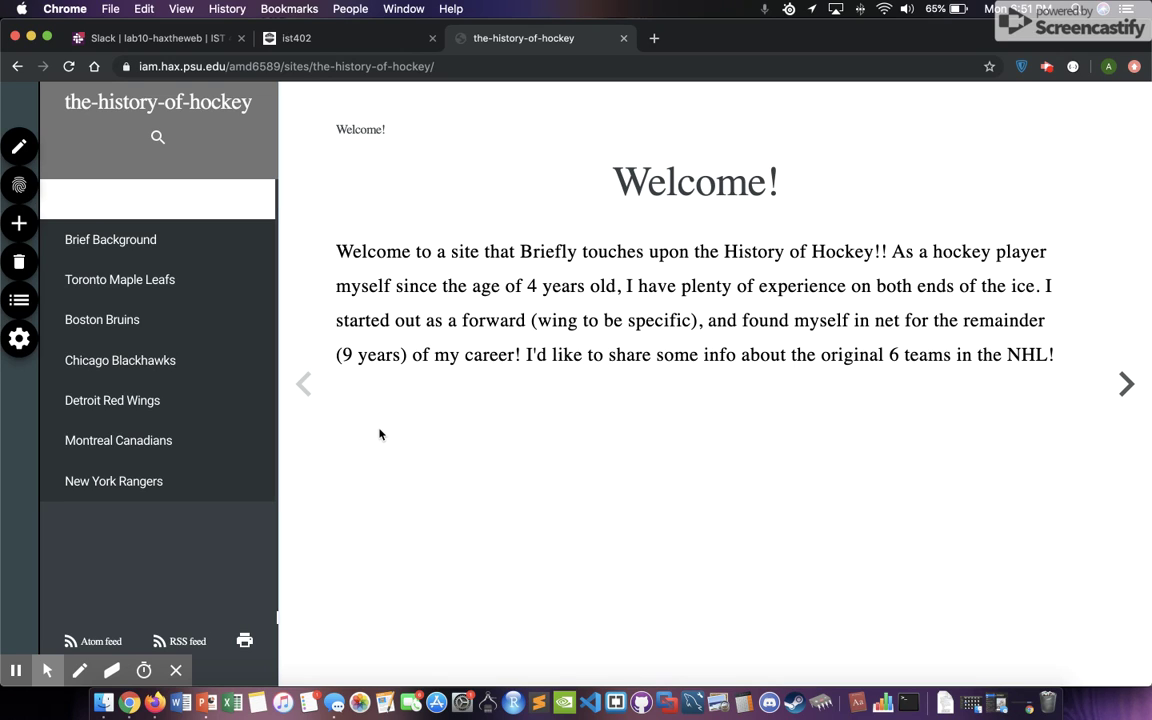
Step: Start editing the Welcome! page and upload Boston-Bruins-logo.png from the Desktop as new content
click(26, 155)
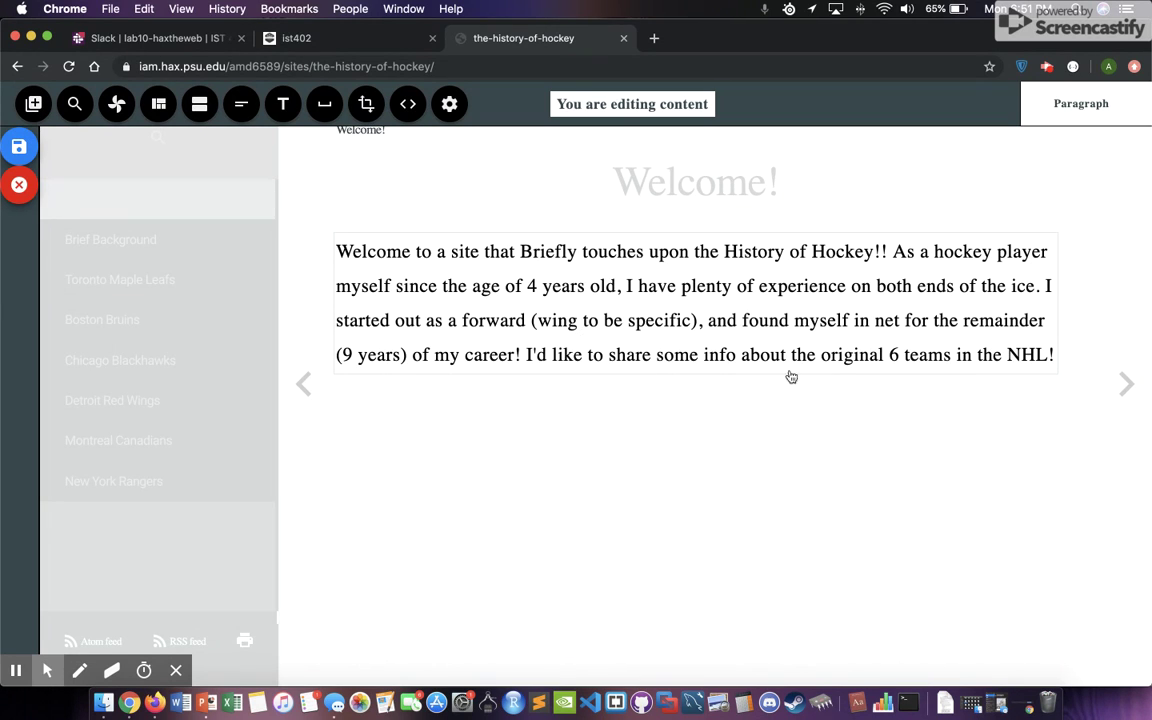
click(33, 103)
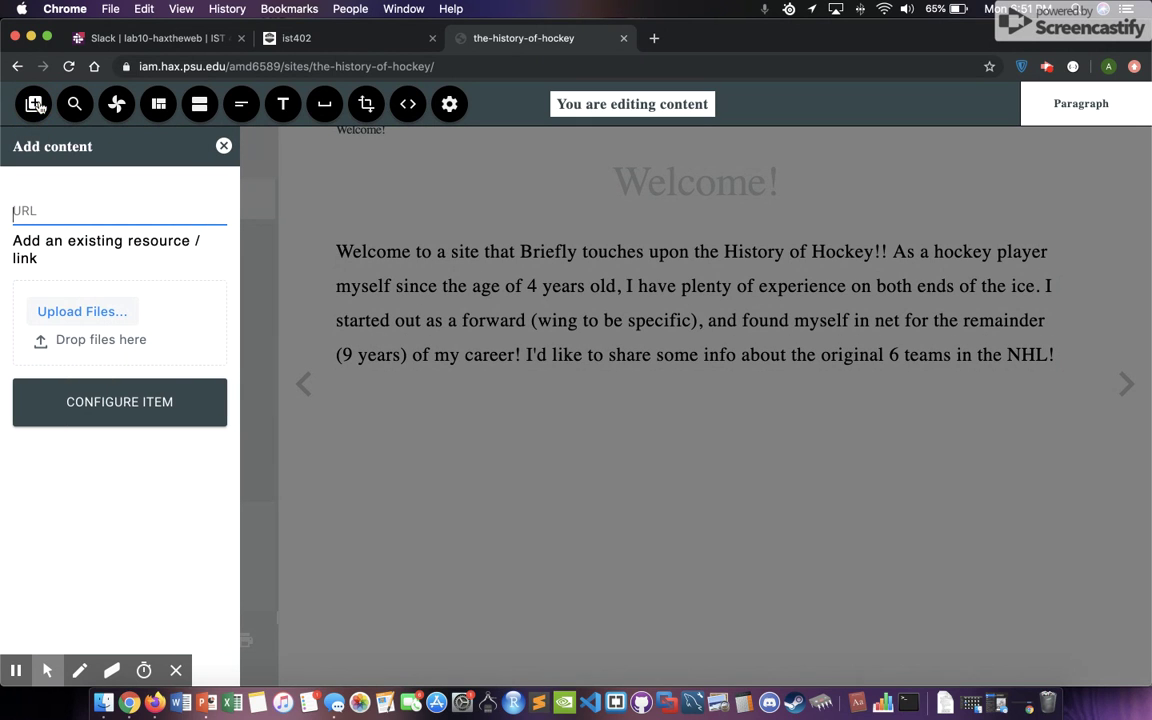
click(117, 314)
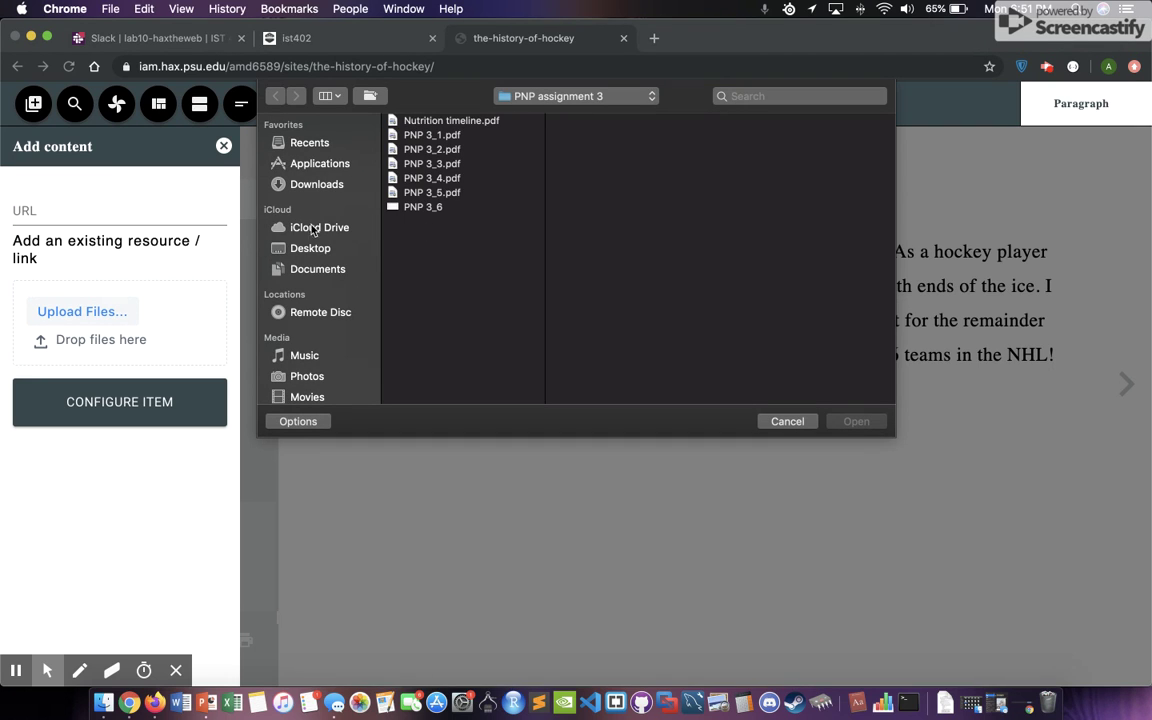
click(310, 254)
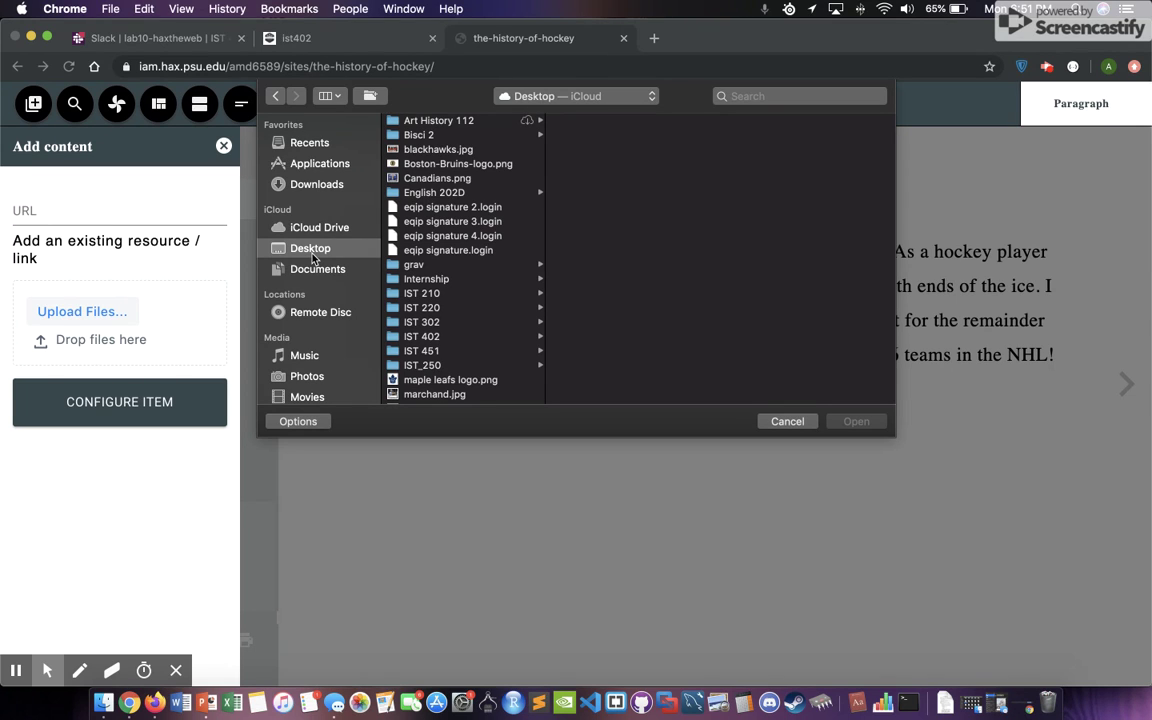
scroll(440, 240, down, 1)
scroll(455, 232, up, 1)
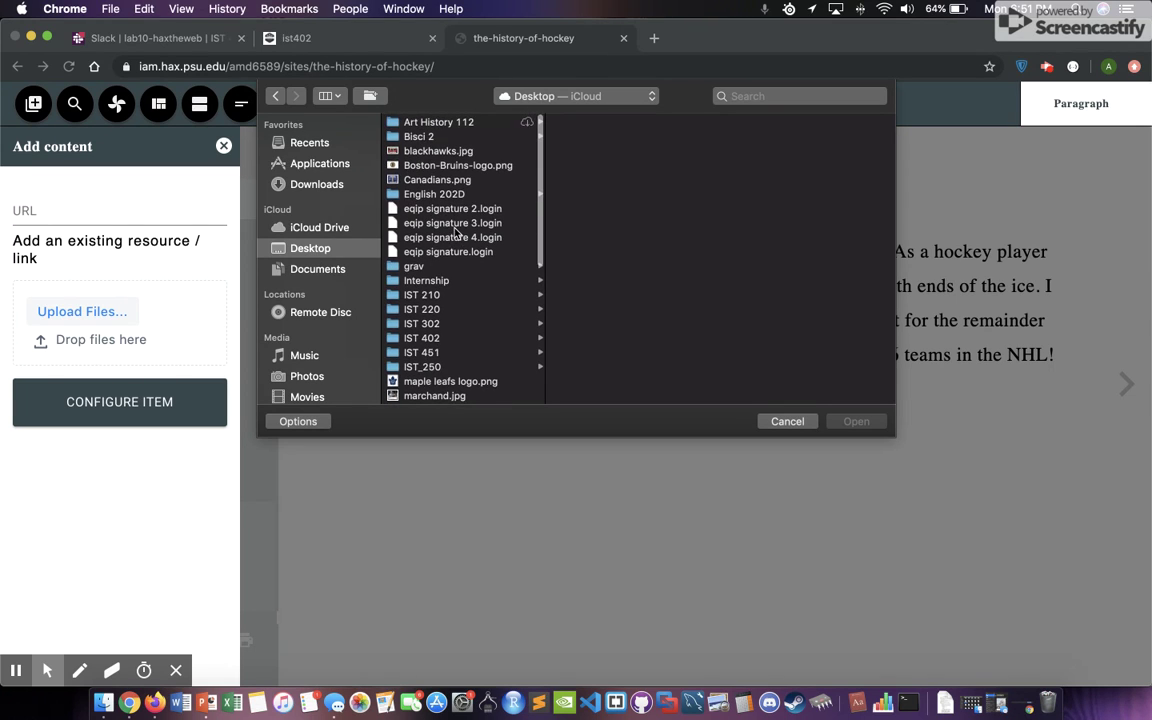
click(437, 164)
click(856, 421)
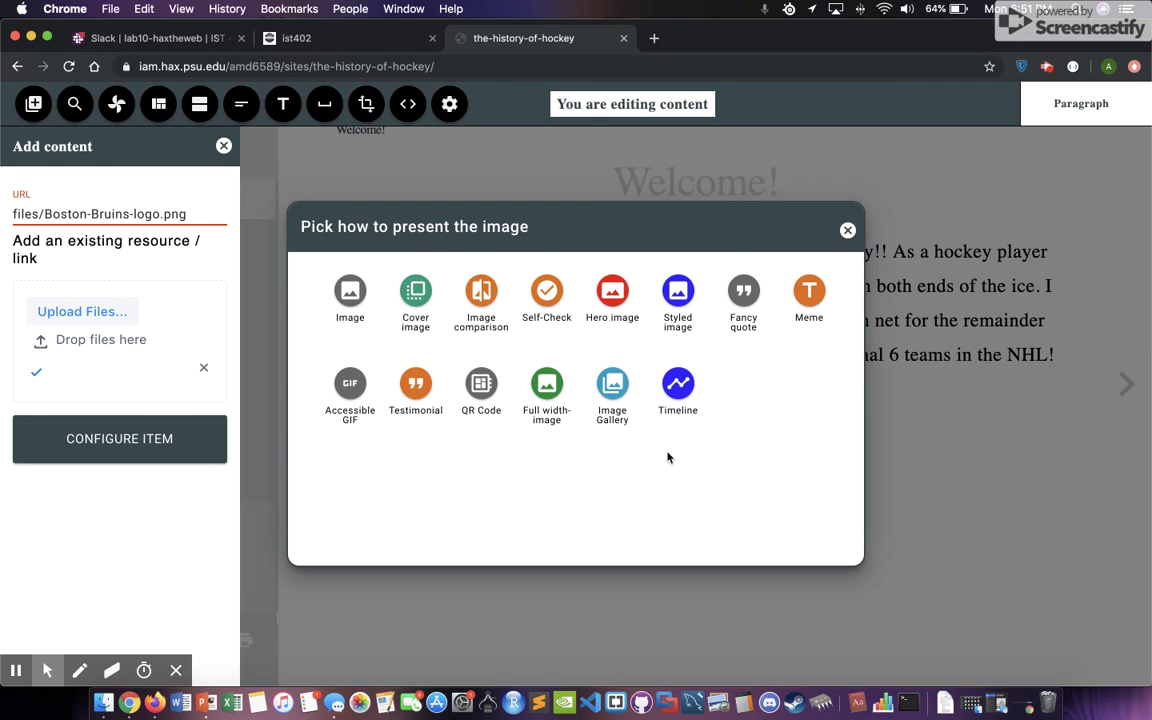
Step: Preview the uploaded Bruins logo as a plain image, and cancel both its insertion and the page editing
click(424, 430)
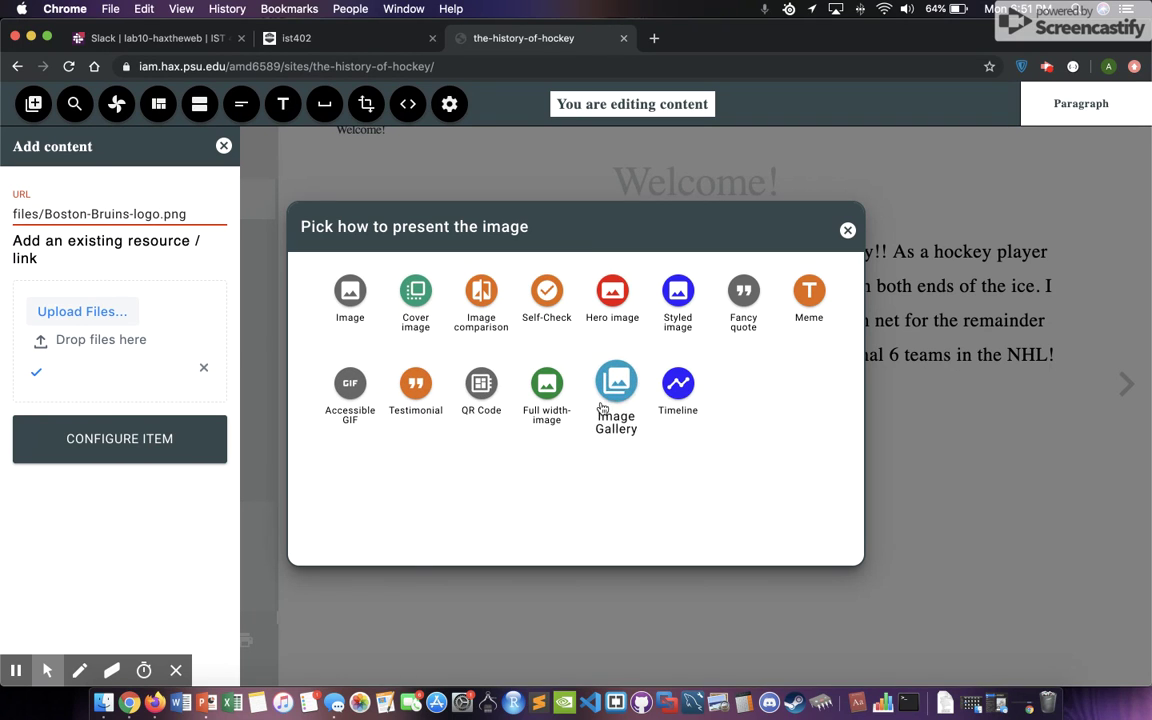
click(364, 312)
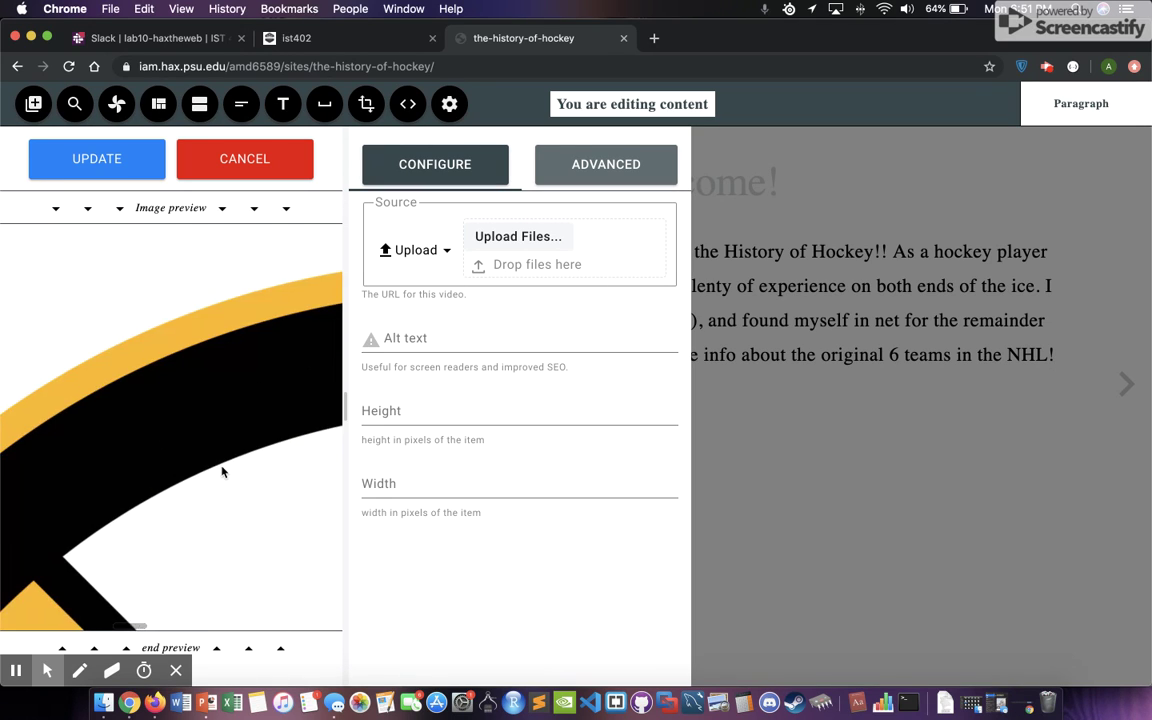
scroll(222, 472, down, 10)
scroll(222, 472, right, 5)
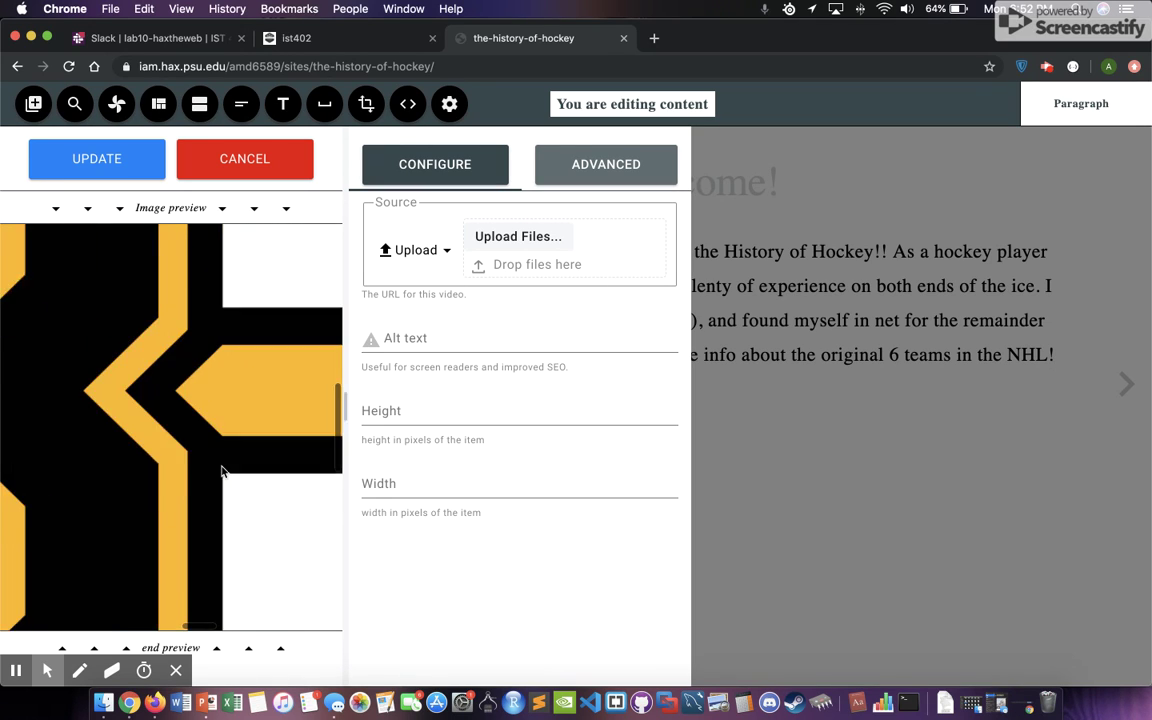
scroll(222, 472, down, 5)
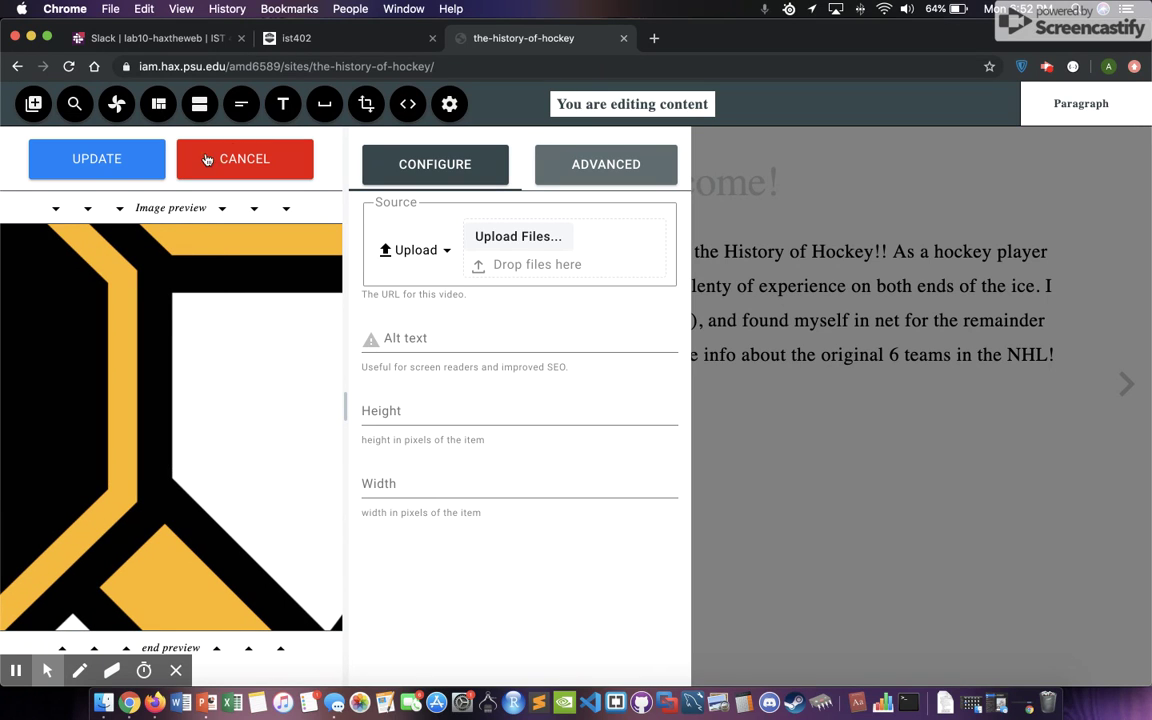
click(240, 146)
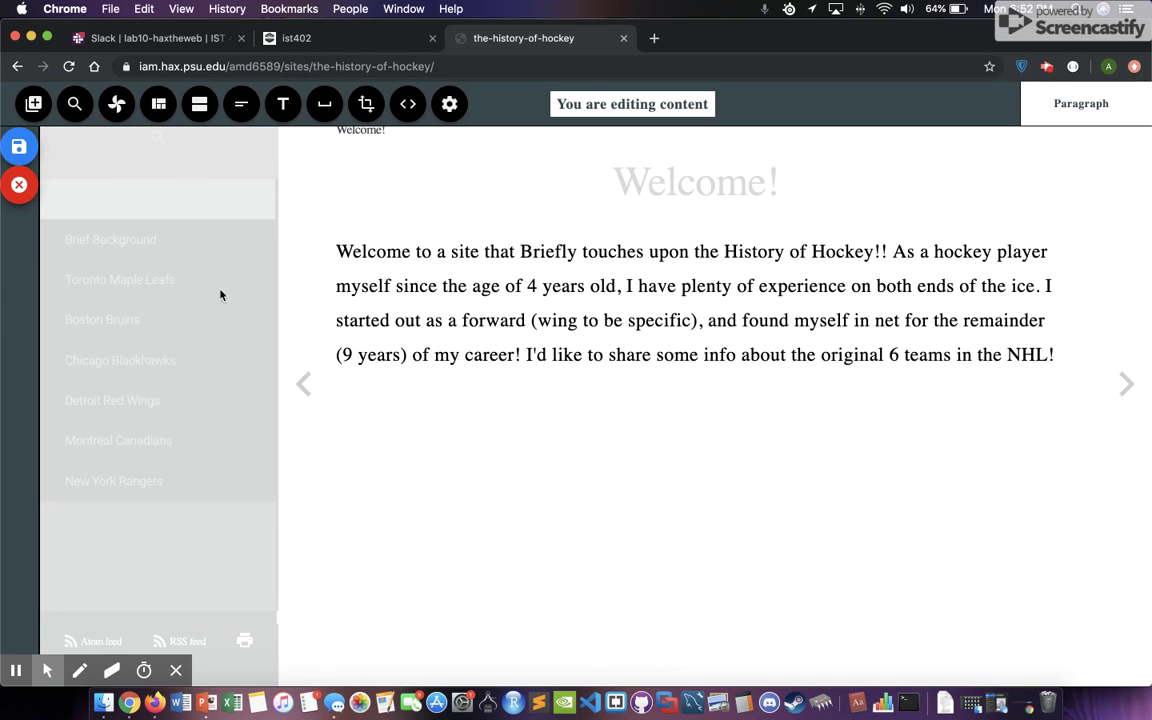
click(19, 184)
Step: On the Chicago Blackhawks page, move the image below the paragraph and back above it, and save the page
click(140, 362)
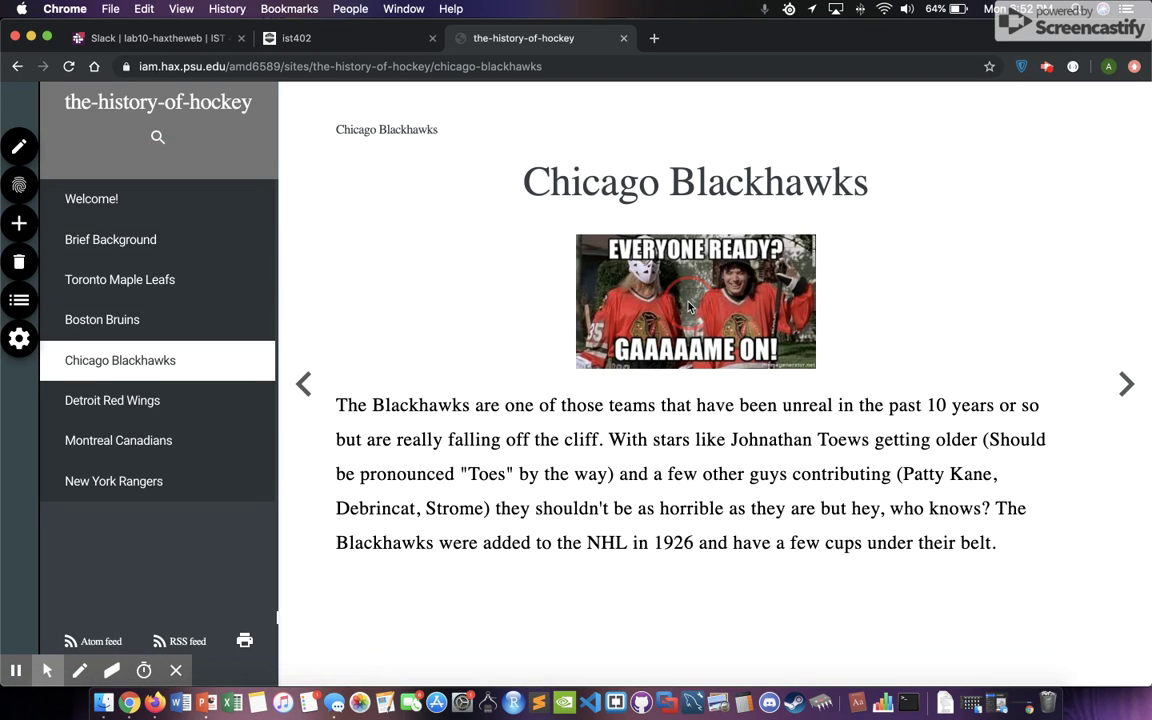
click(19, 146)
click(700, 290)
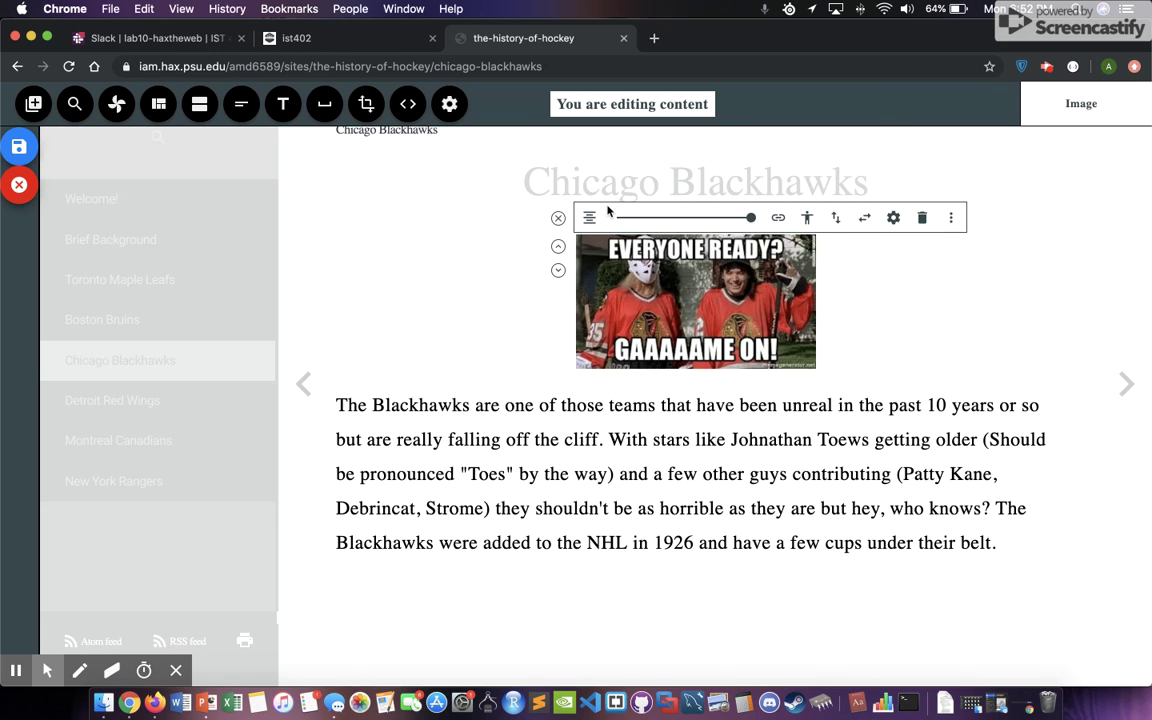
click(558, 270)
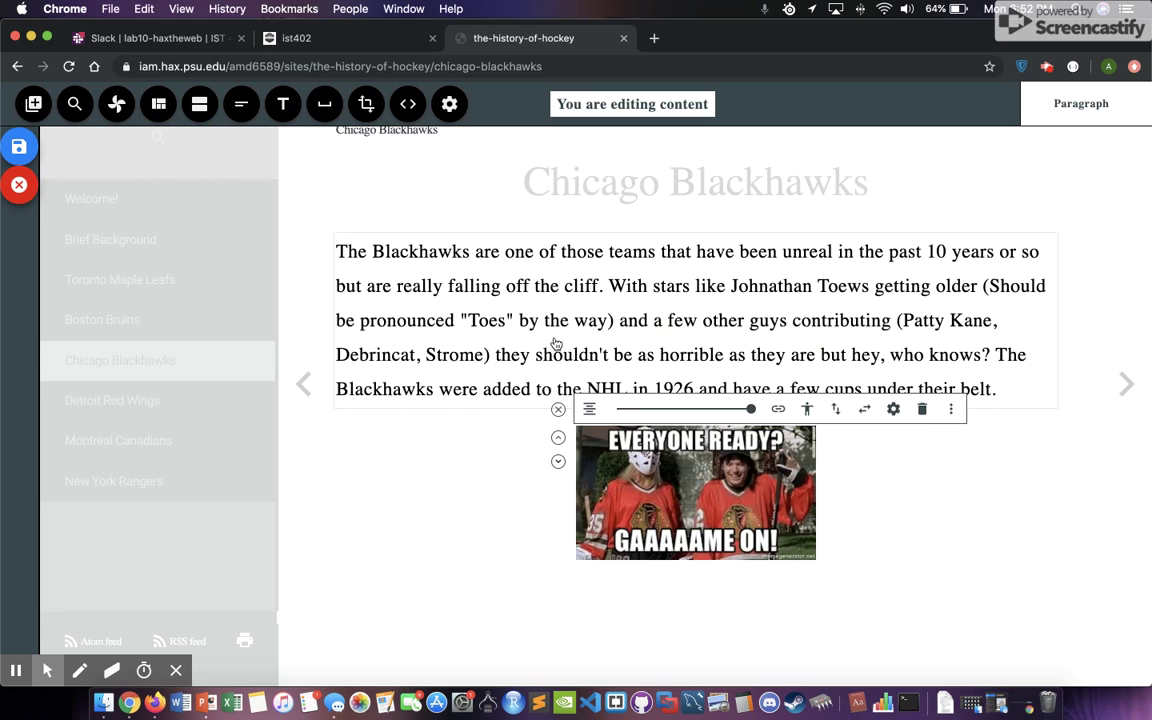
click(558, 437)
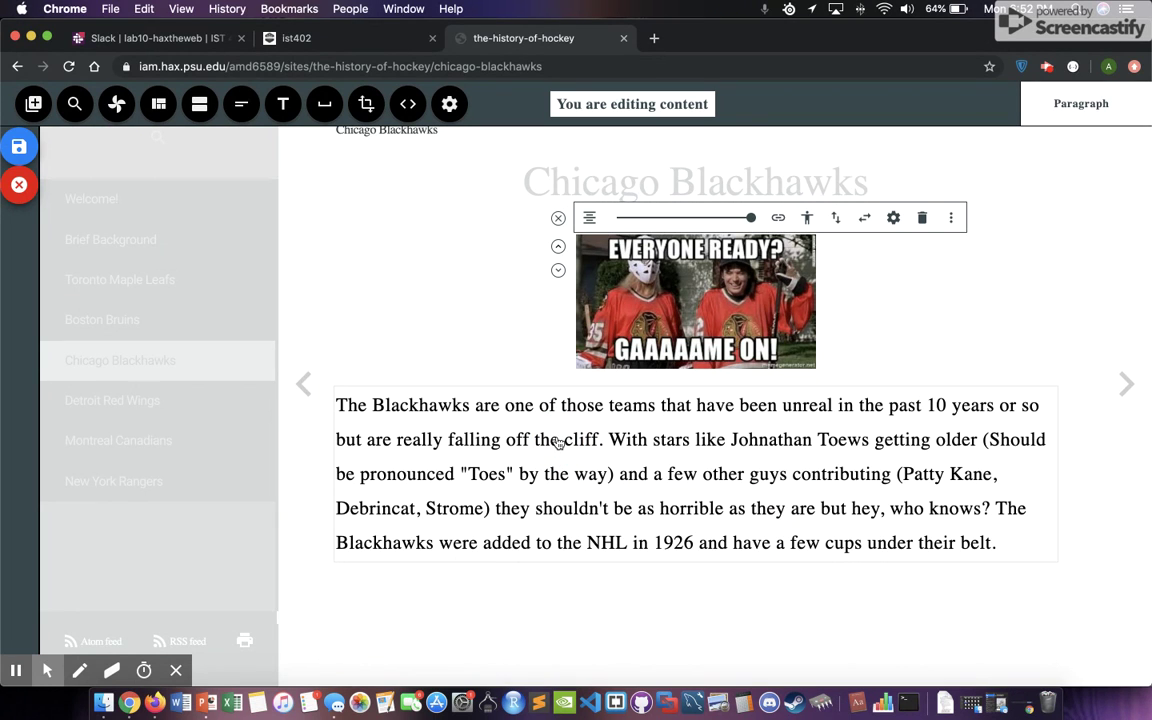
click(338, 311)
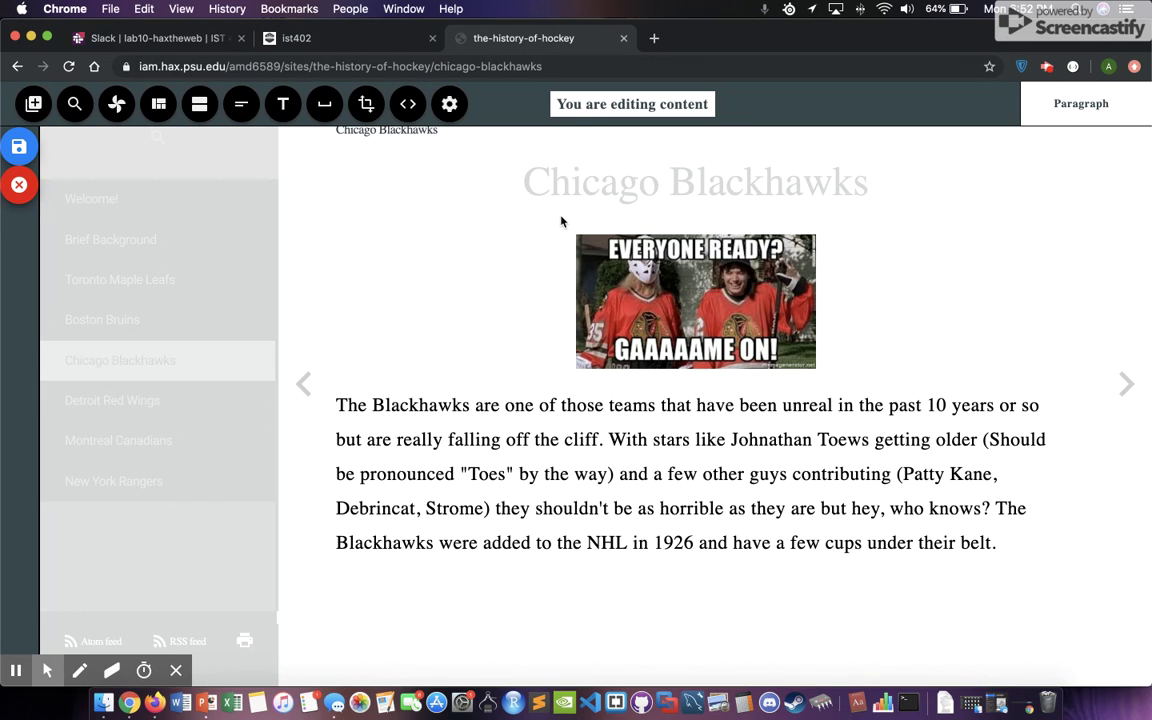
click(20, 150)
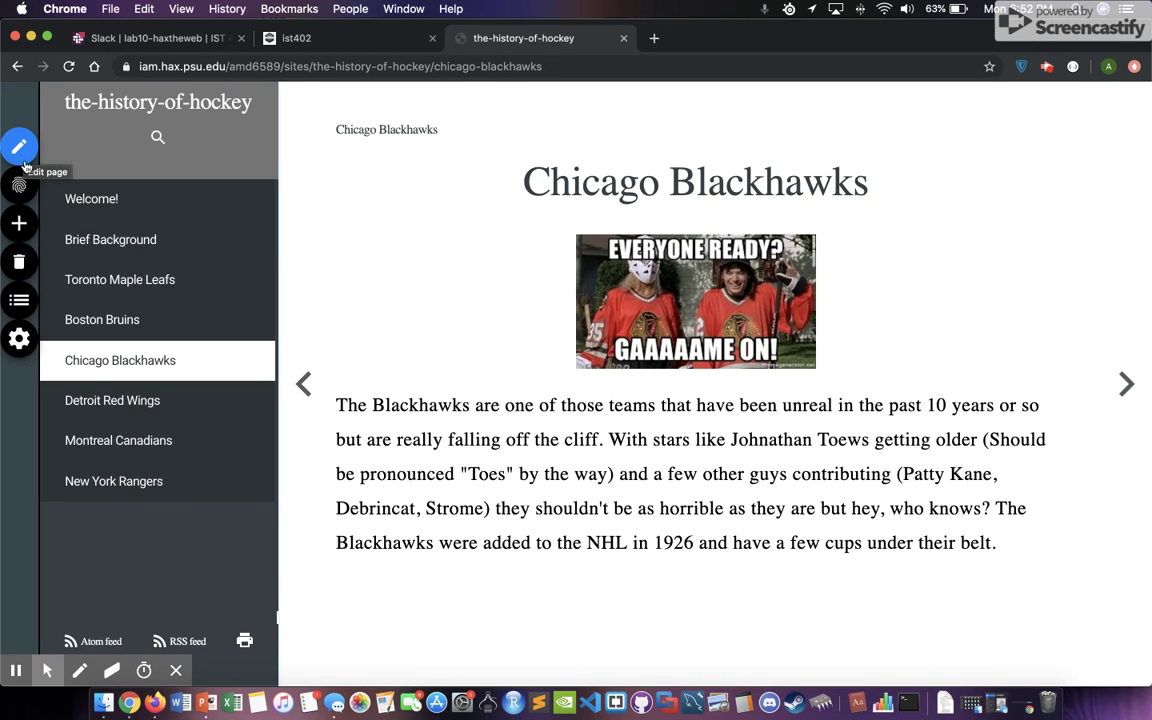
Step: Examine the meme image and the team description on the Detroit Red Wings page
click(113, 403)
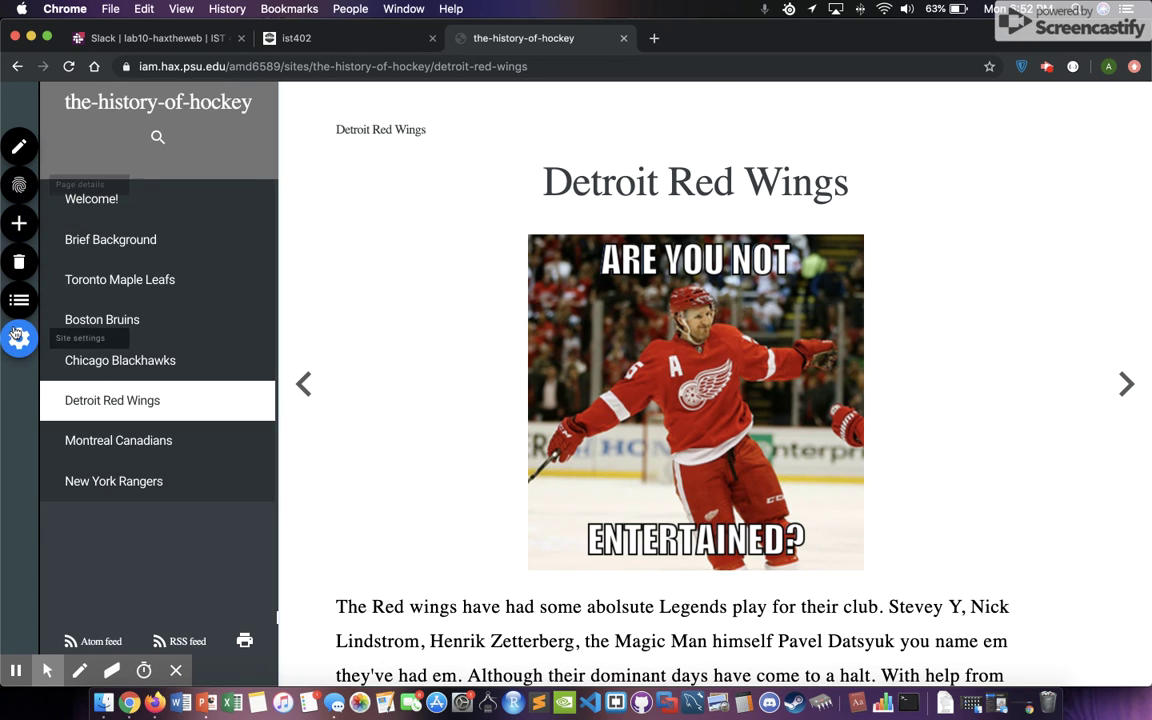
scroll(467, 415, down, 5)
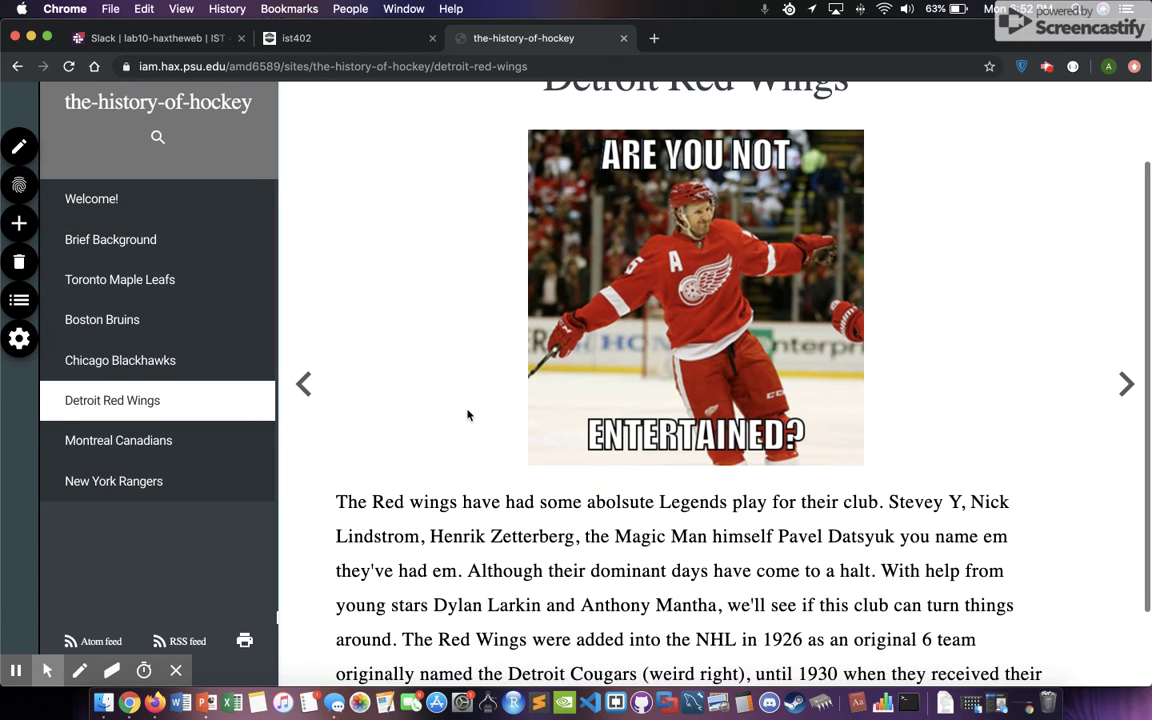
scroll(467, 408, up, 5)
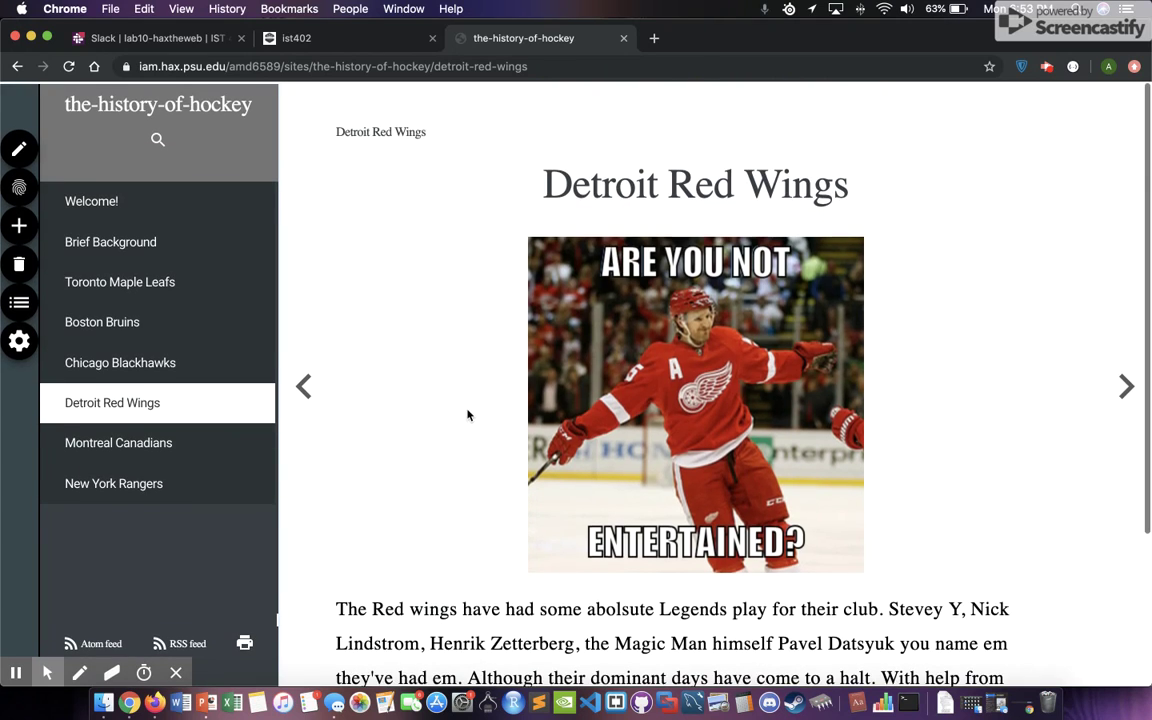
scroll(467, 408, down, 5)
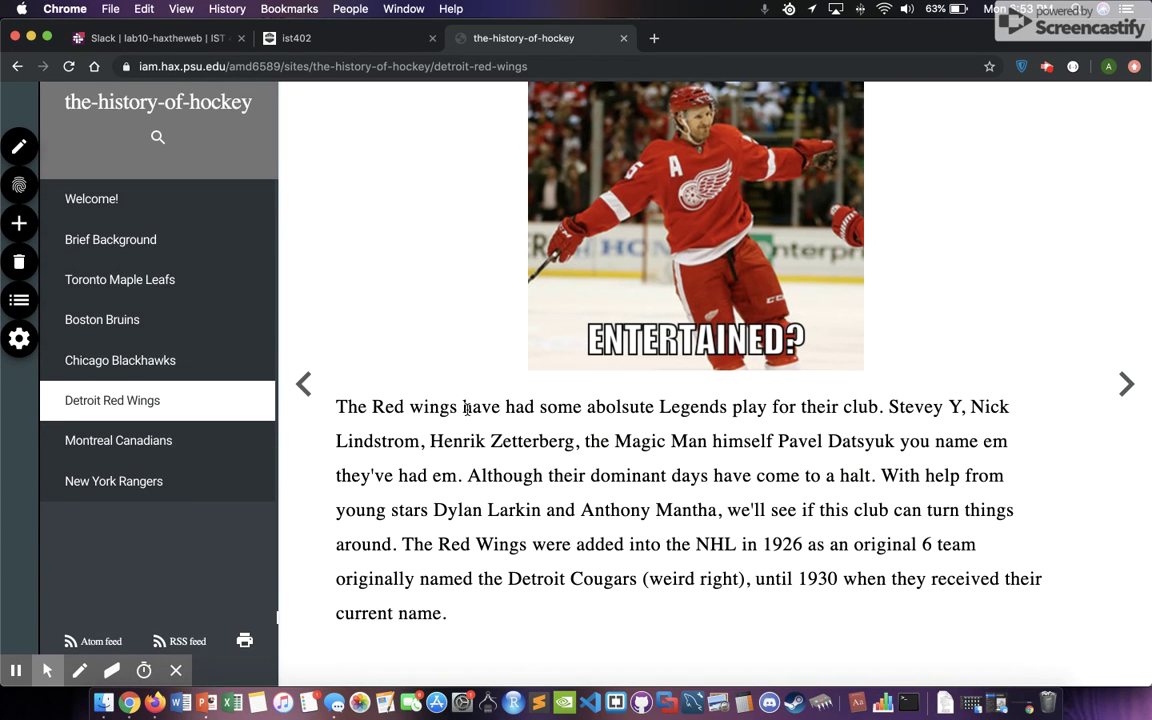
scroll(467, 410, up, 5)
scroll(470, 420, down, 5)
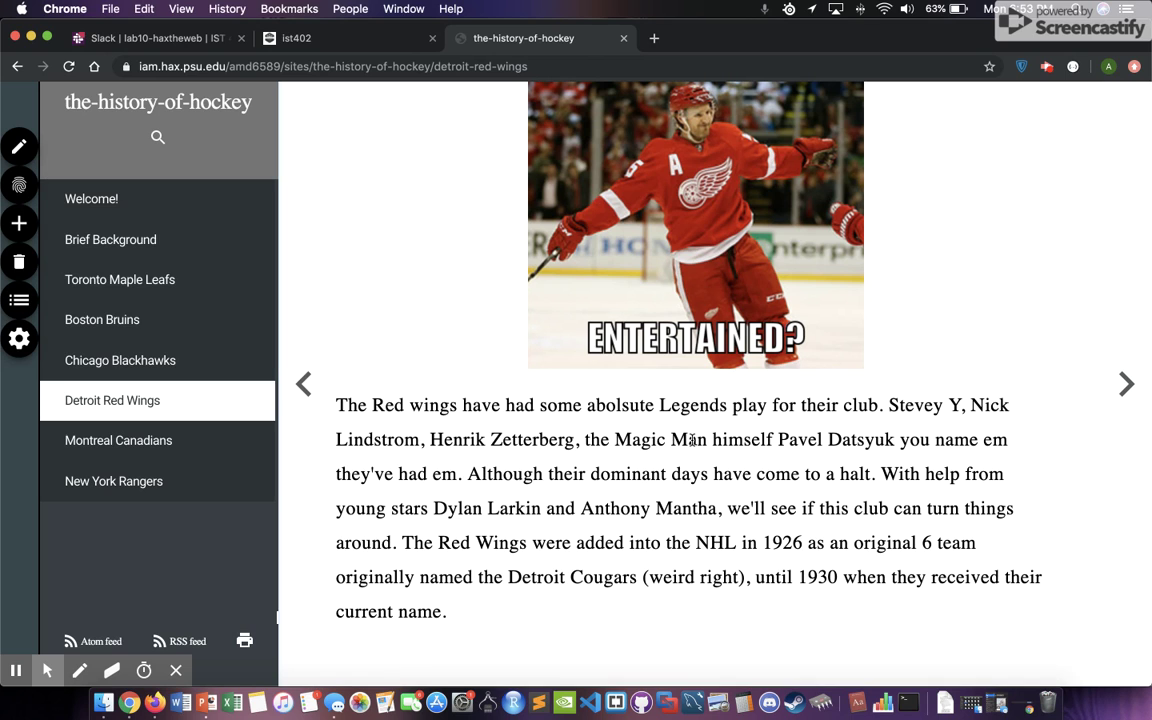
scroll(693, 440, up, 4)
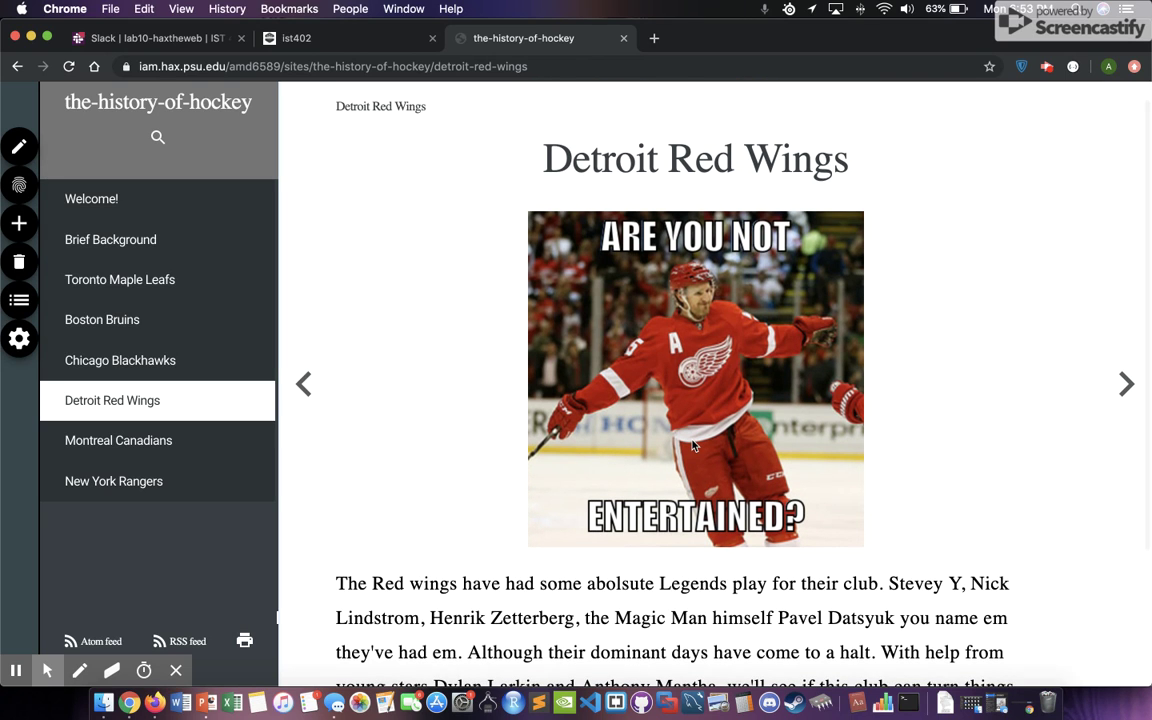
scroll(693, 445, down, 3)
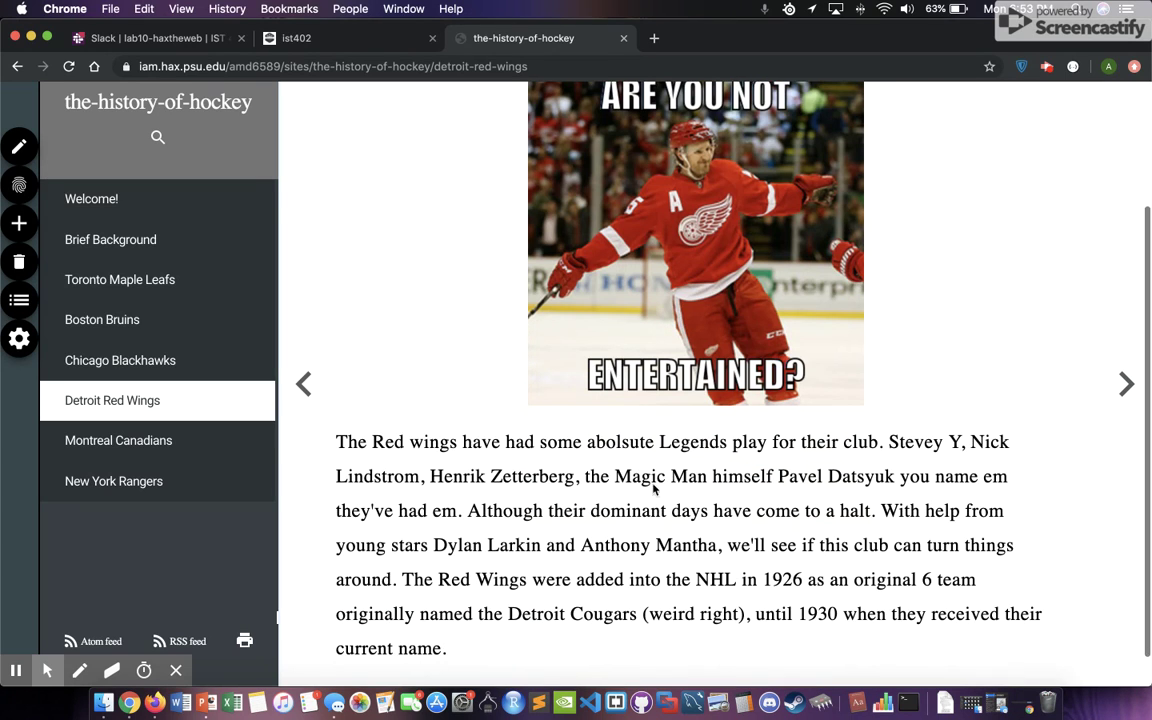
Step: Edit the Detroit Red Wings page, place the cursor in its paragraph, save the page without changes and dismiss the save notice
click(20, 147)
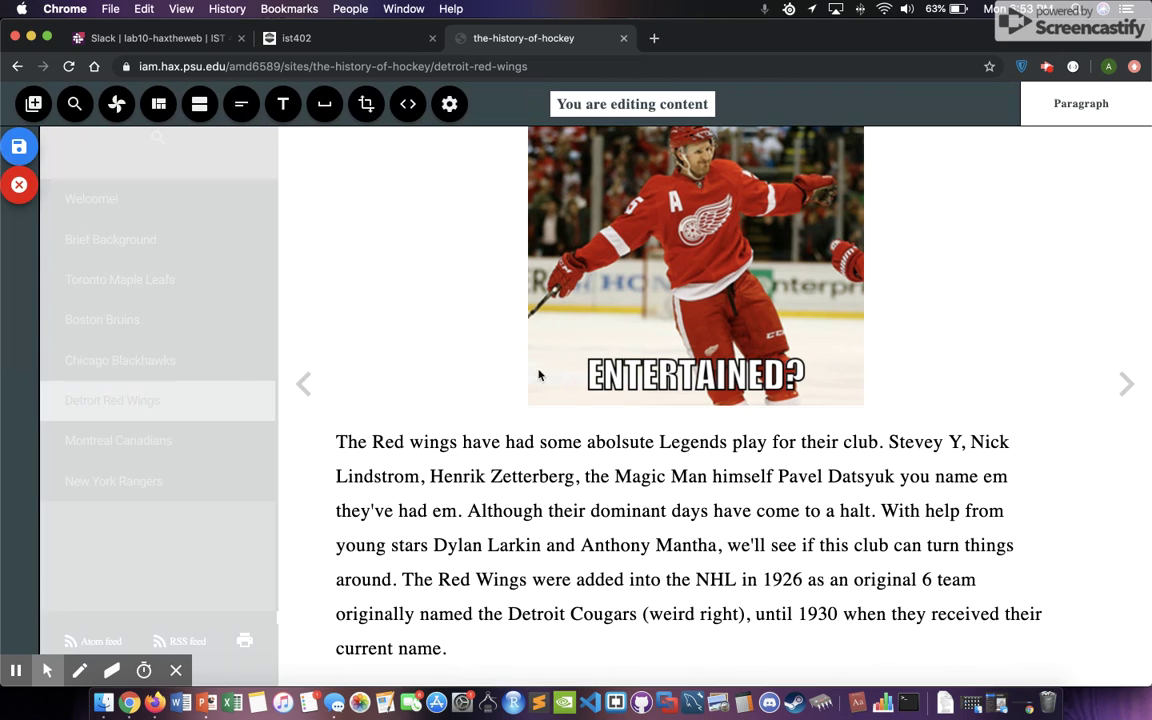
click(514, 550)
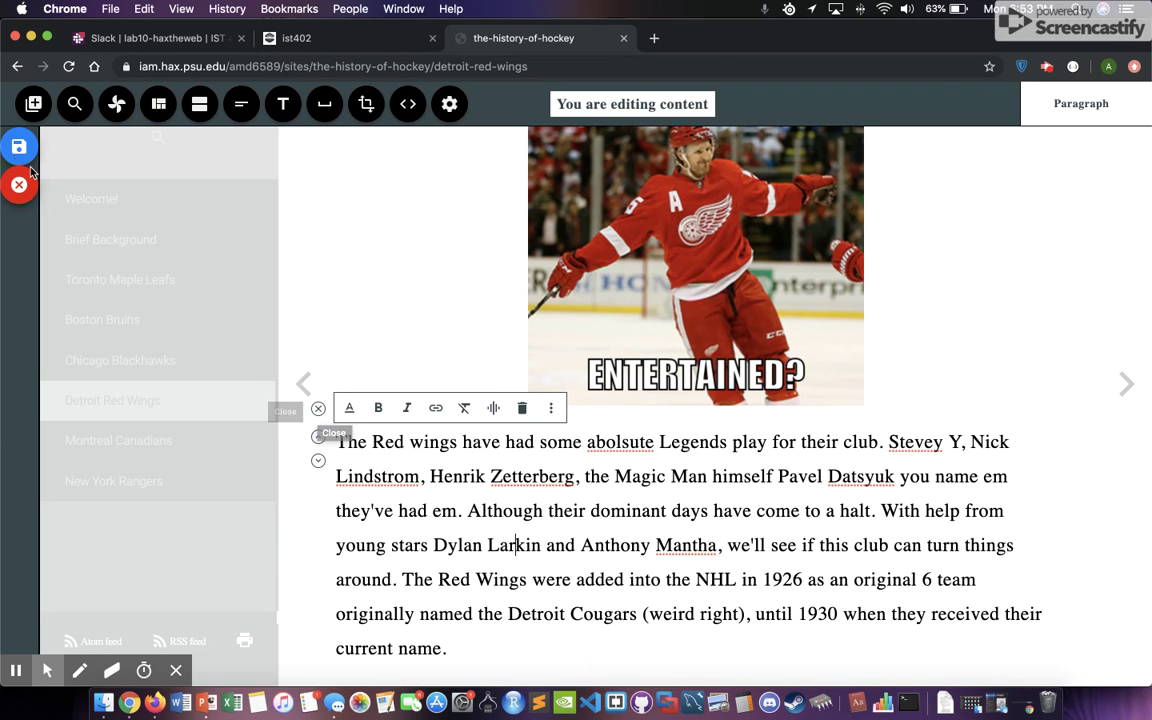
click(317, 409)
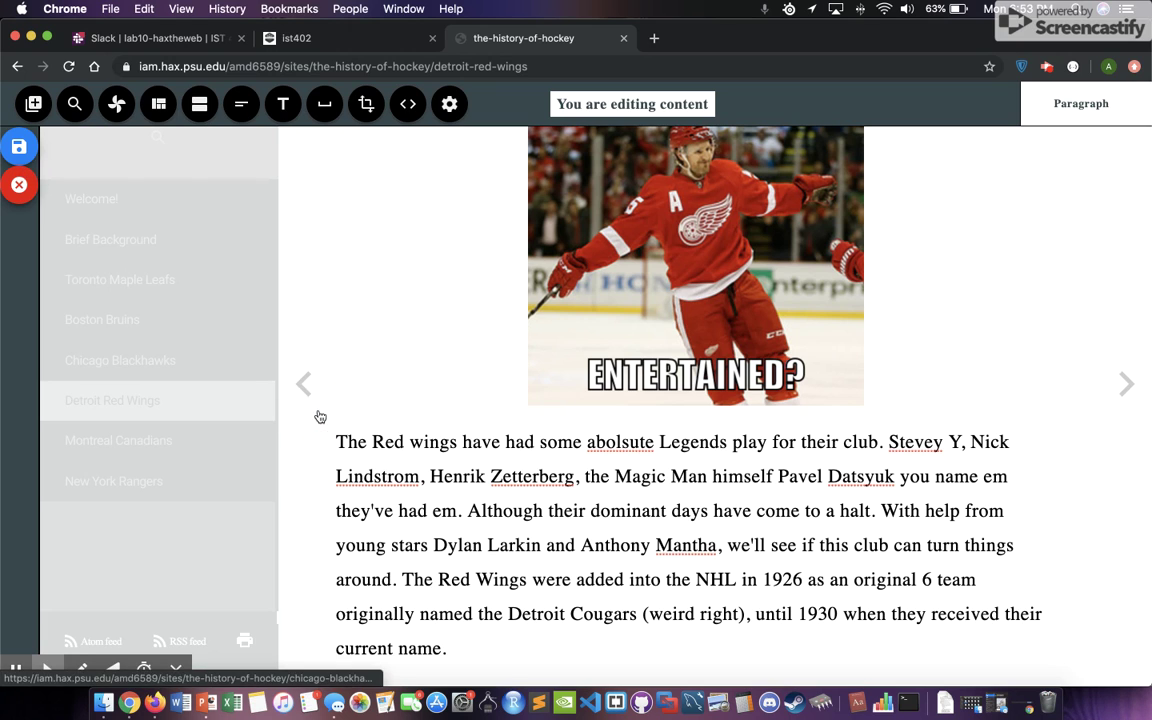
scroll(470, 332, up, 2)
scroll(470, 332, down, 3)
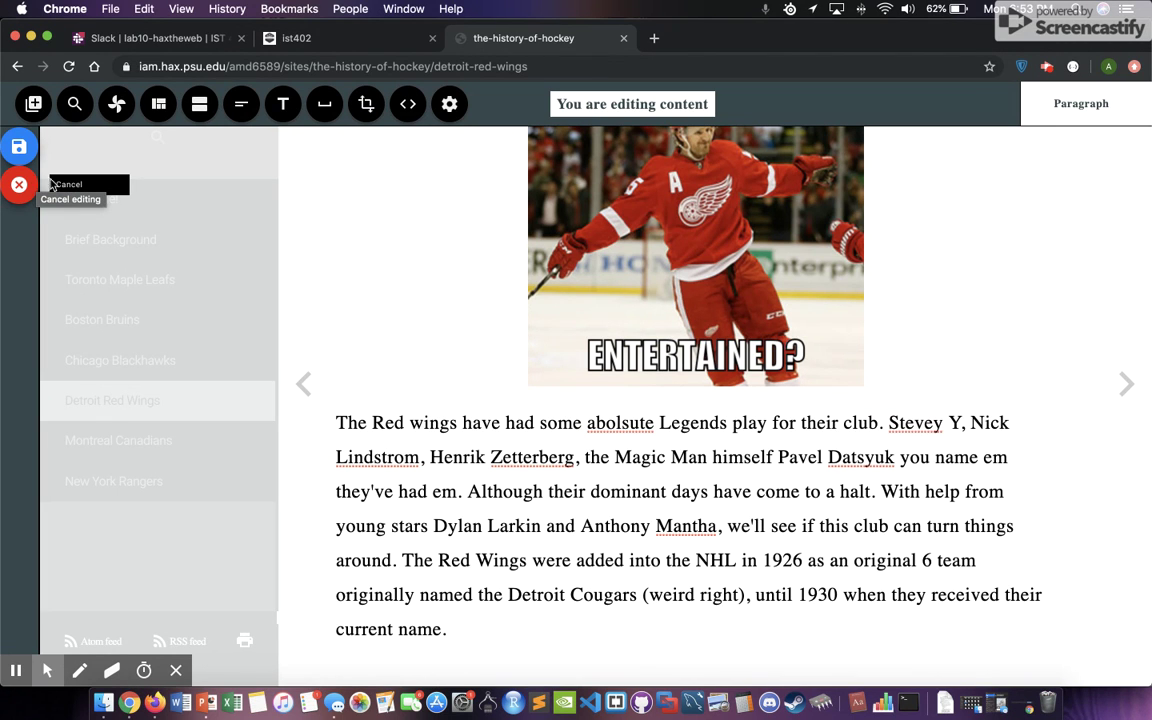
click(18, 155)
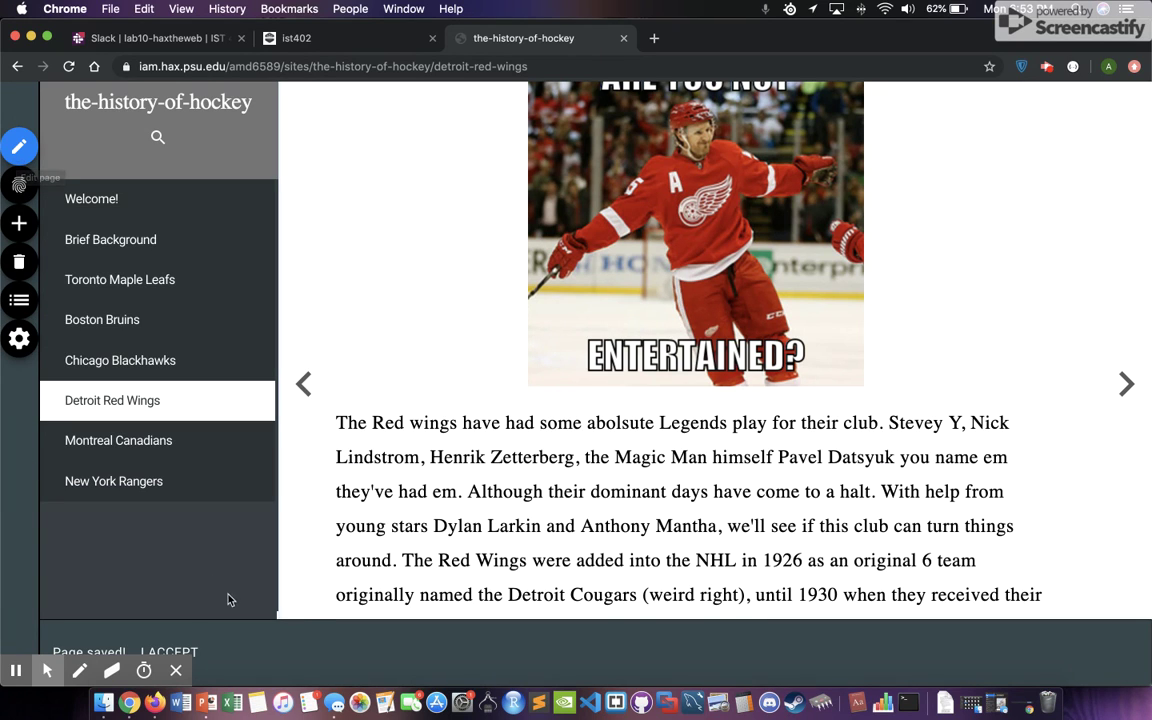
click(196, 655)
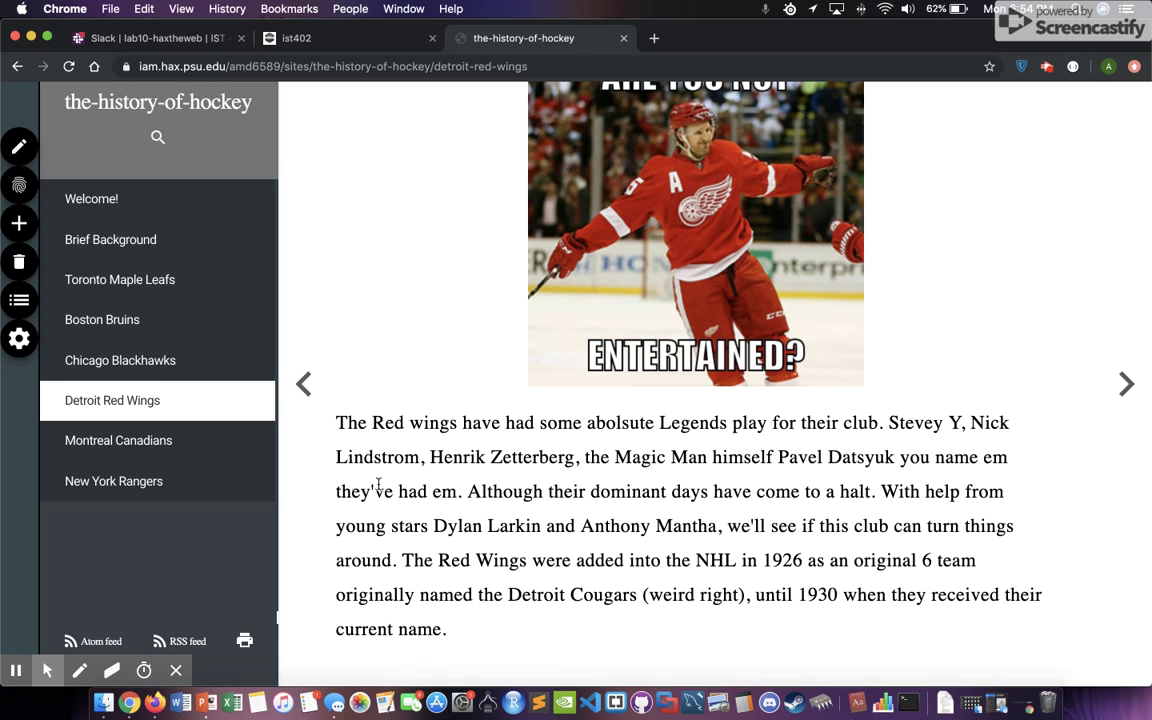
Step: View the Montreal Canadians page and browse the weekly topic outline of the ist402 course site
click(145, 441)
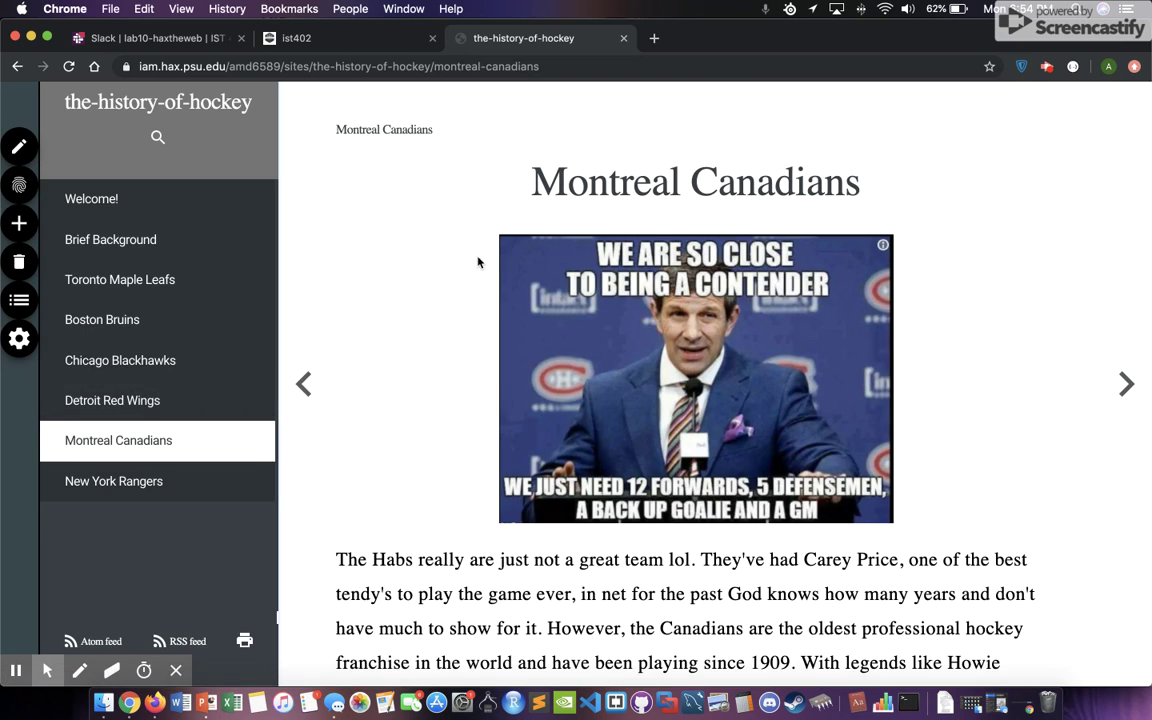
click(292, 38)
scroll(505, 378, down, 10)
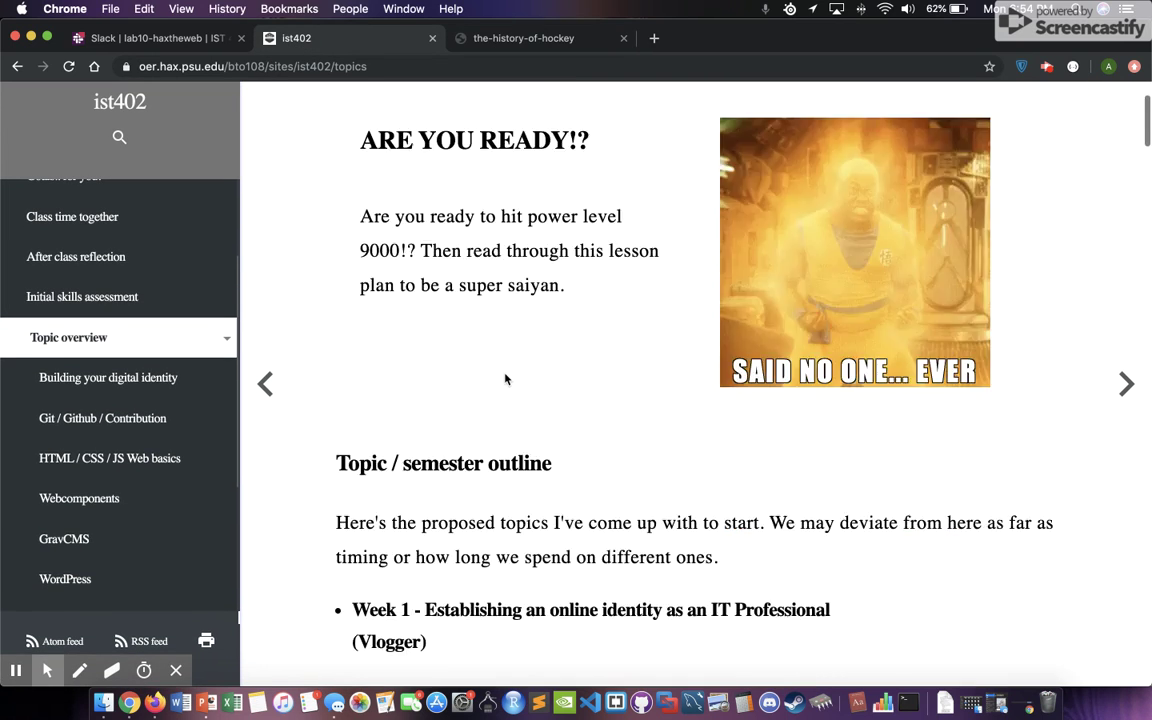
scroll(3, 291, up, 2)
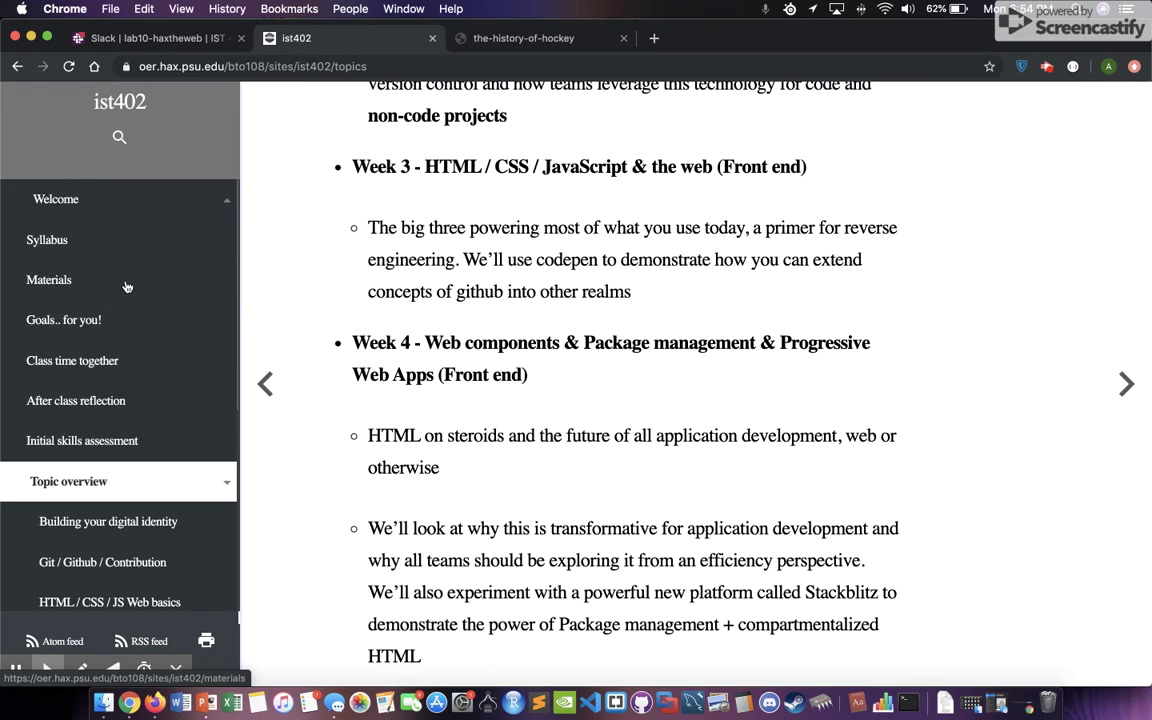
Step: Browse the ist402 course site's Materials, Syllabus and Labs pages, including Lab 6 - WordPress and Lab 1 - Building your digital identity
click(113, 286)
click(80, 241)
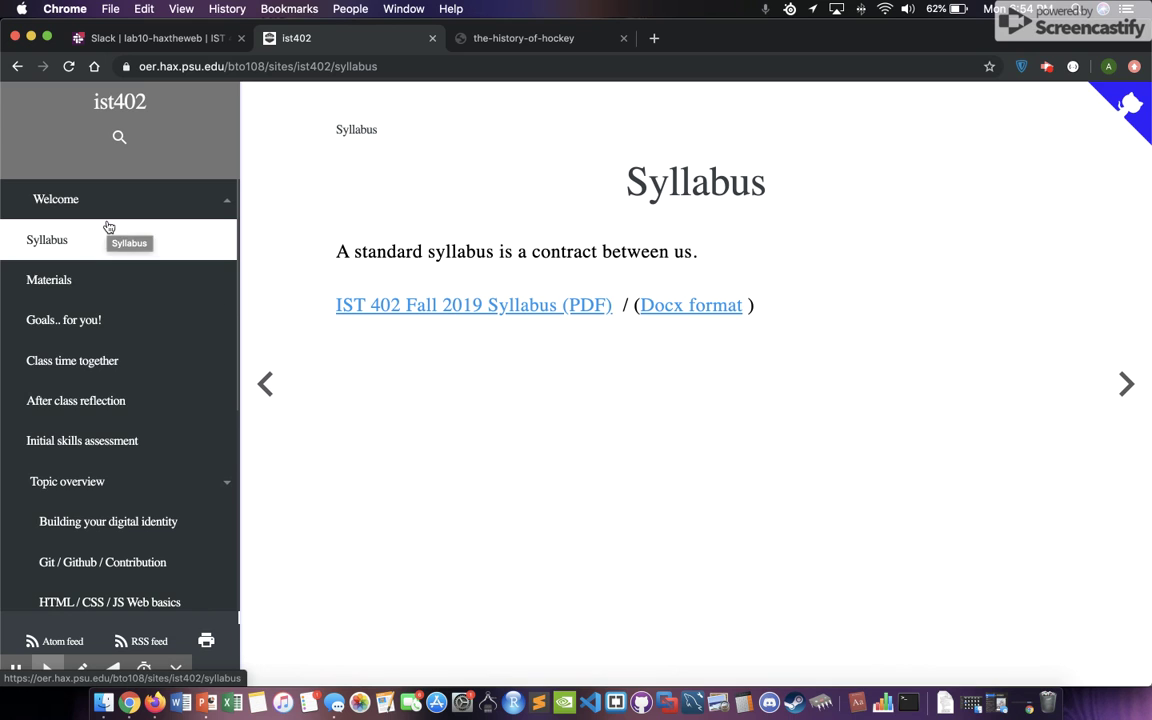
scroll(126, 527, down, 4)
scroll(127, 530, down, 2)
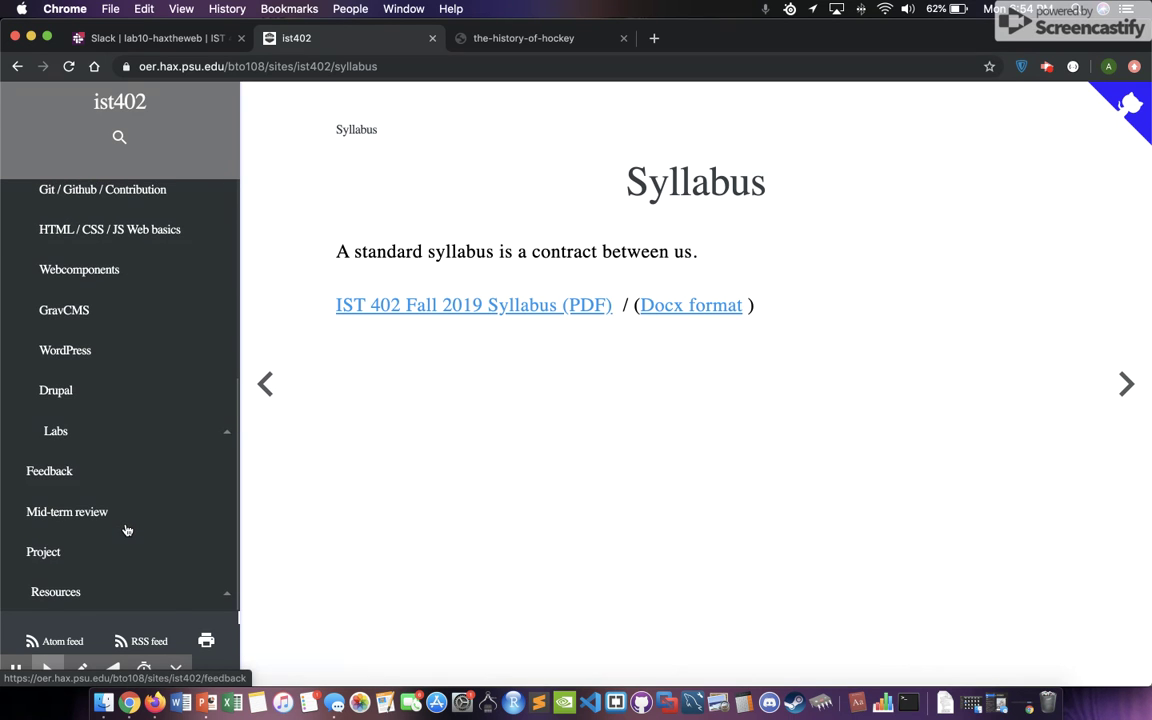
click(85, 442)
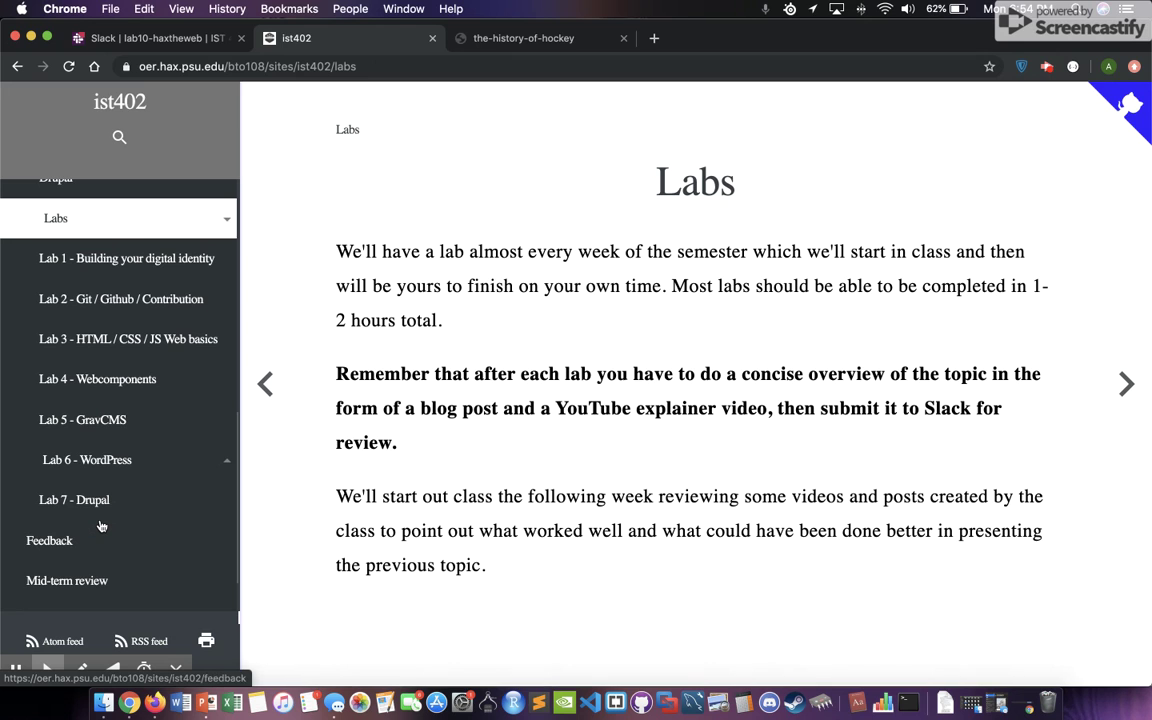
click(90, 460)
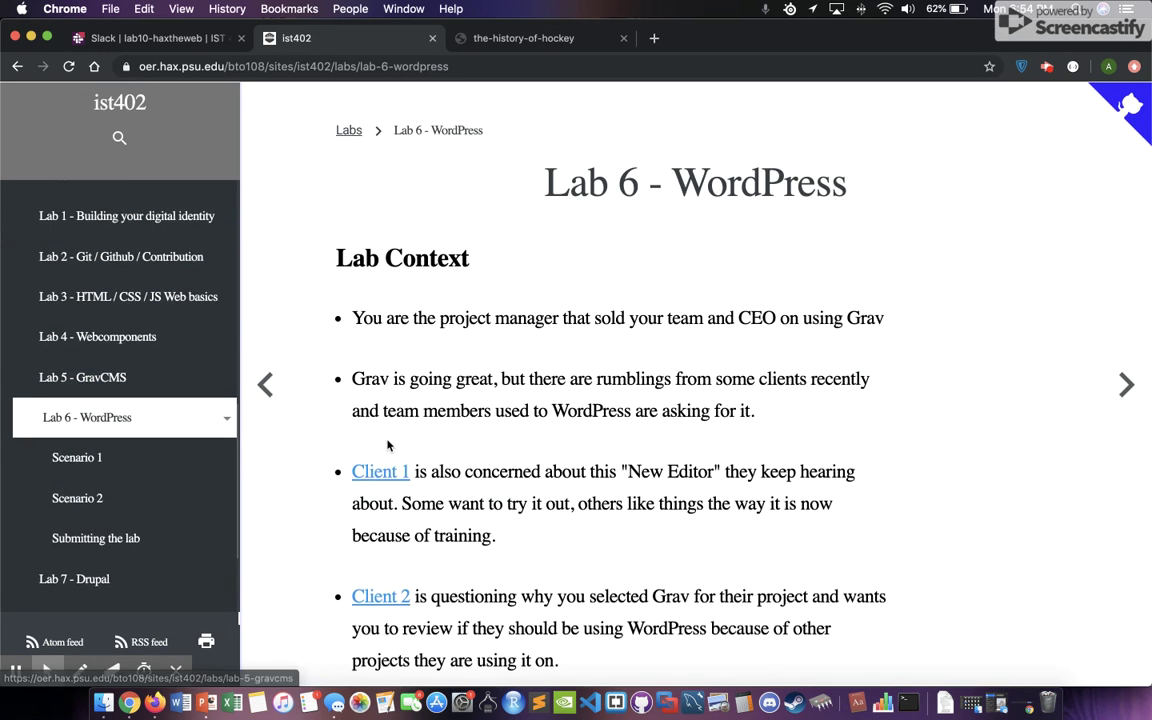
click(88, 218)
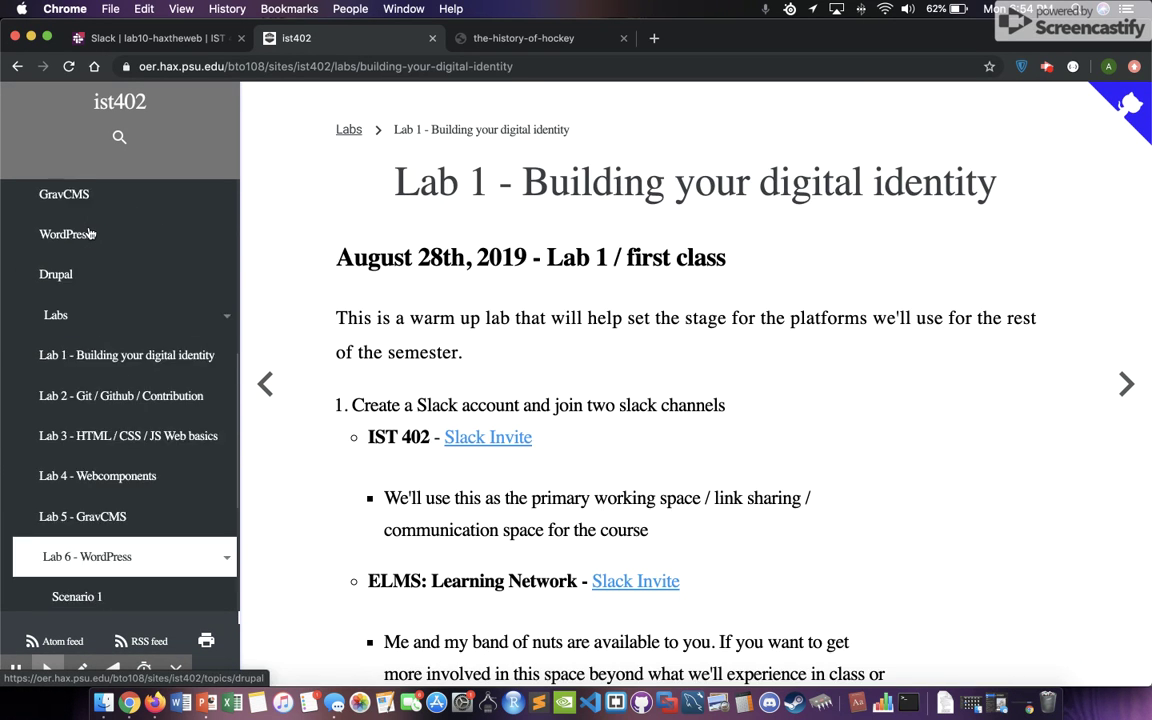
Step: Return to the the-history-of-hockey site, open the Toronto Maple Leafs and Boston Bruins pages, and examine the images on the Boston Bruins page
click(523, 38)
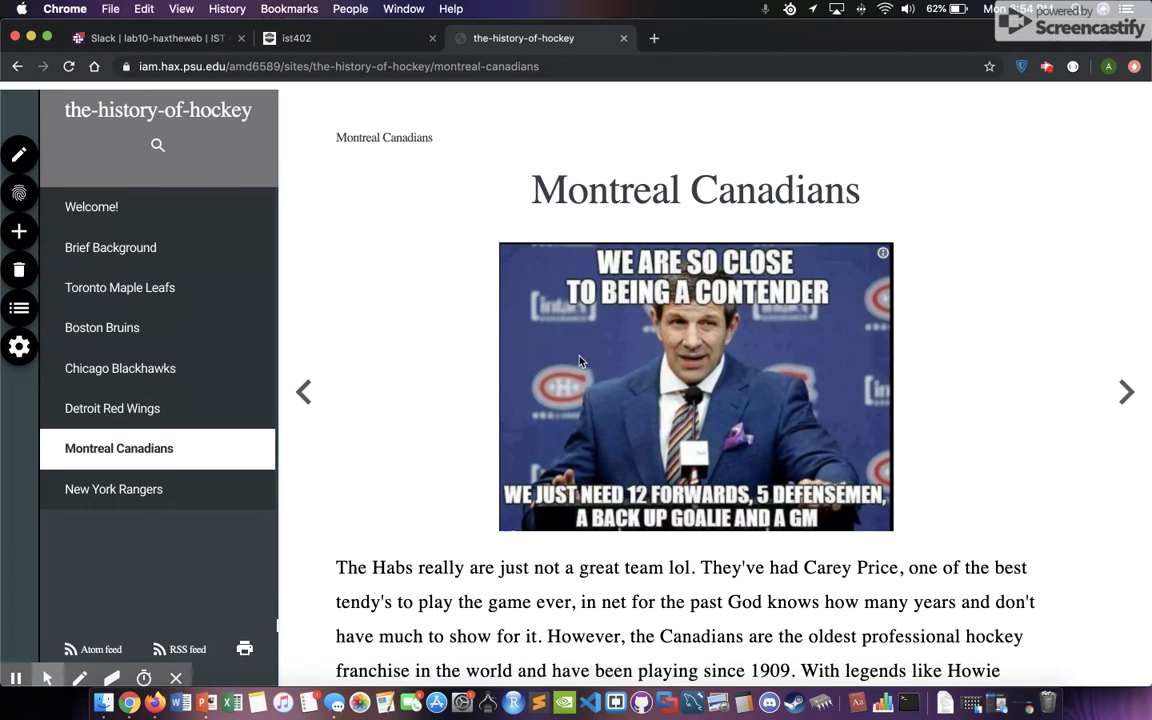
scroll(336, 347, down, 1)
click(95, 272)
click(121, 319)
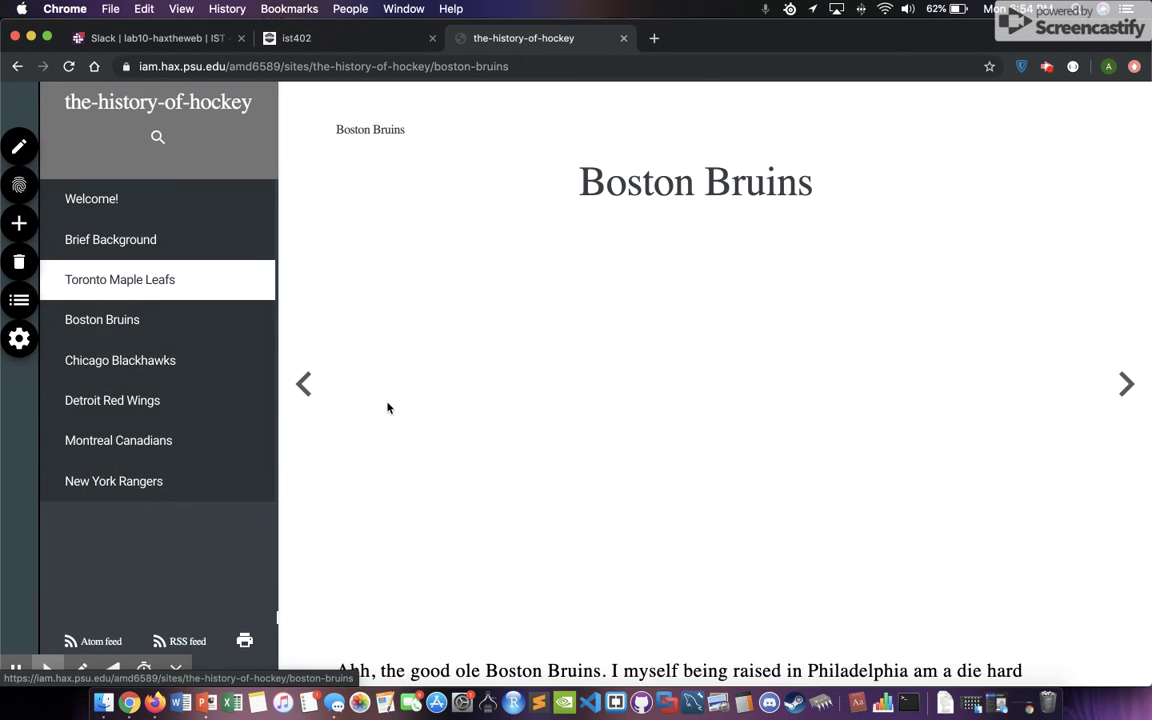
scroll(388, 407, down, 1)
scroll(388, 407, down, 2)
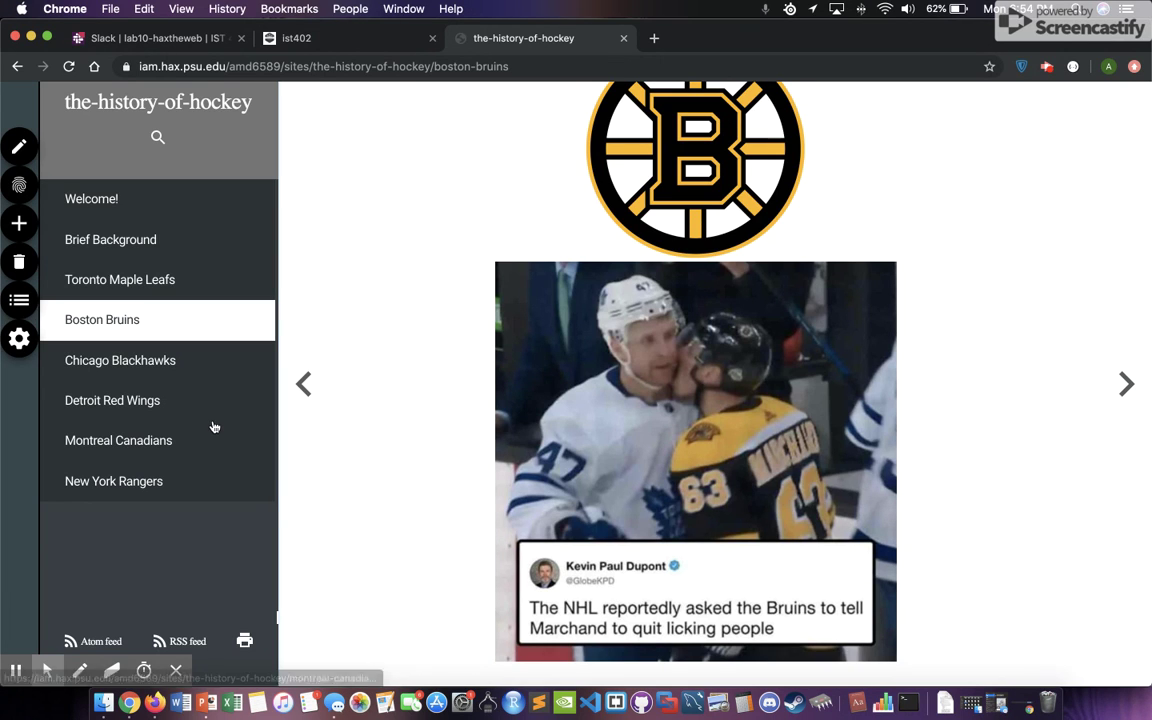
scroll(213, 425, up, 4)
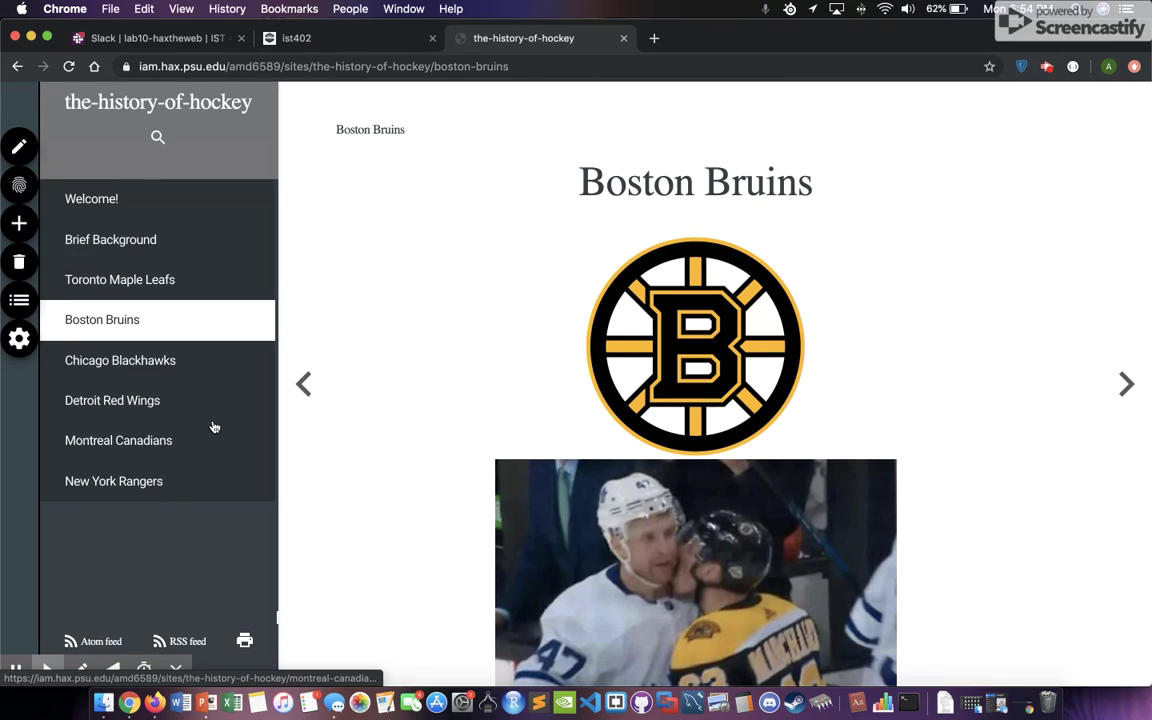